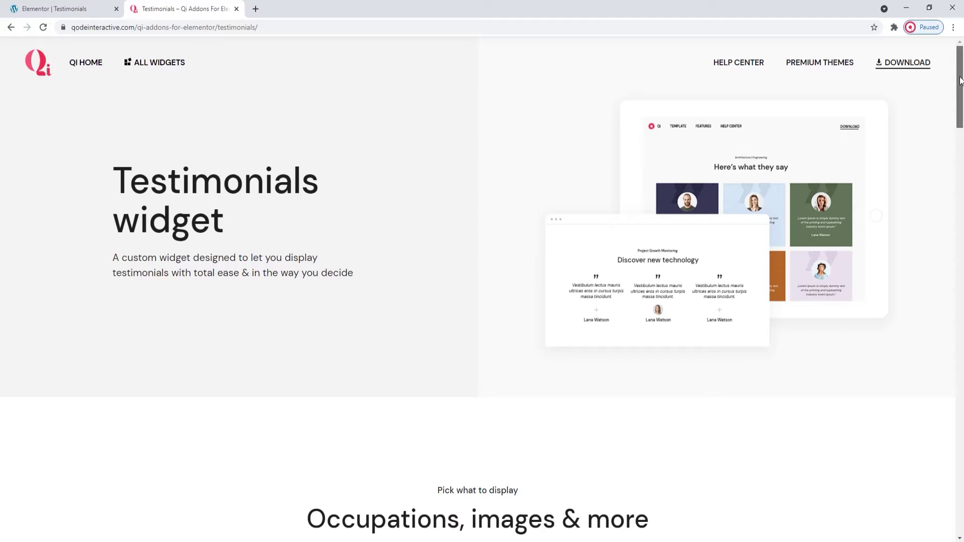
- Scroll the Qi Addons Testimonials demo page down to the 'What they say' example
{"action": "left_click_drag", "start_coordinate": [961, 80], "coordinate": [963, 229]}
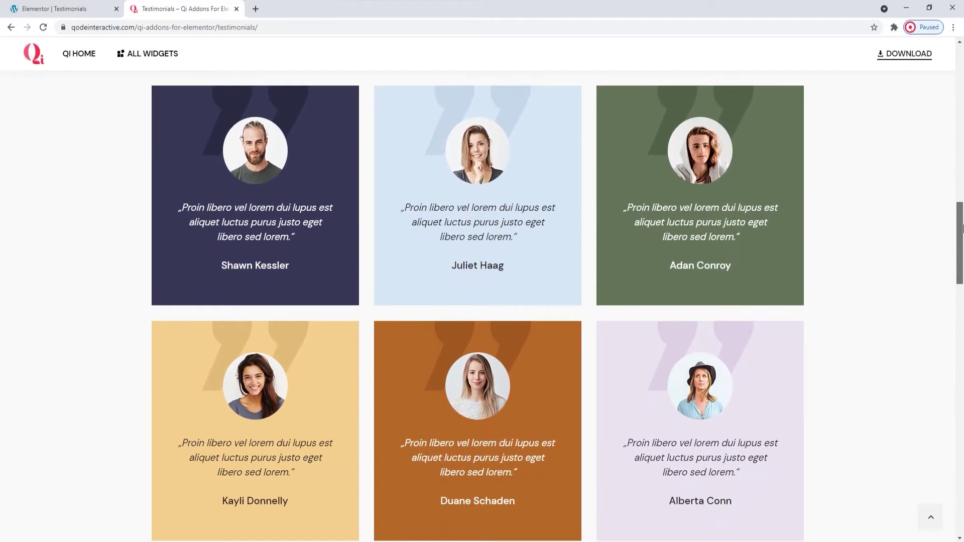
{"action": "left_click_drag", "start_coordinate": [958, 221], "coordinate": [963, 422]}
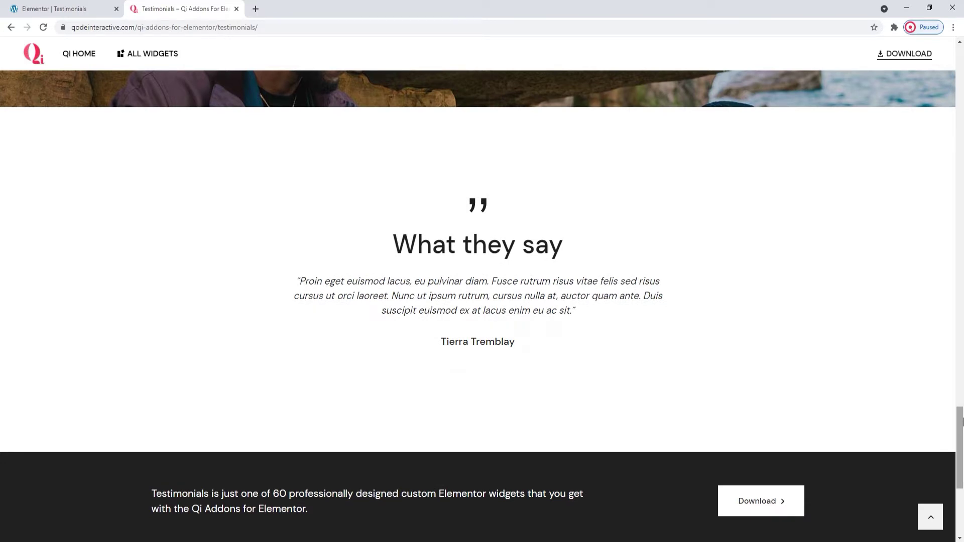
- Search 'testimo' in Elementor's widget panel and drop the Testimonials widget into the empty section
{"action": "left_click", "coordinate": [83, 6]}
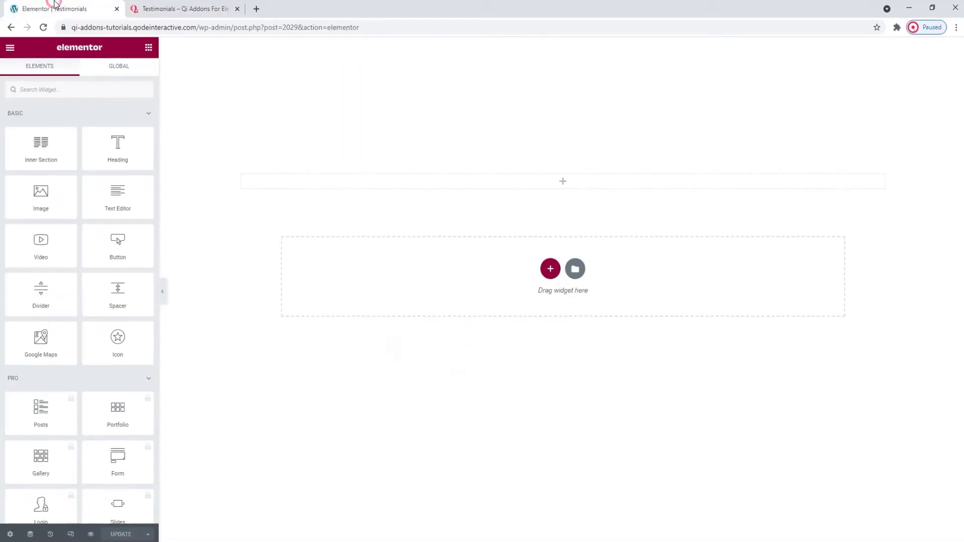
{"action": "left_click", "coordinate": [79, 88]}
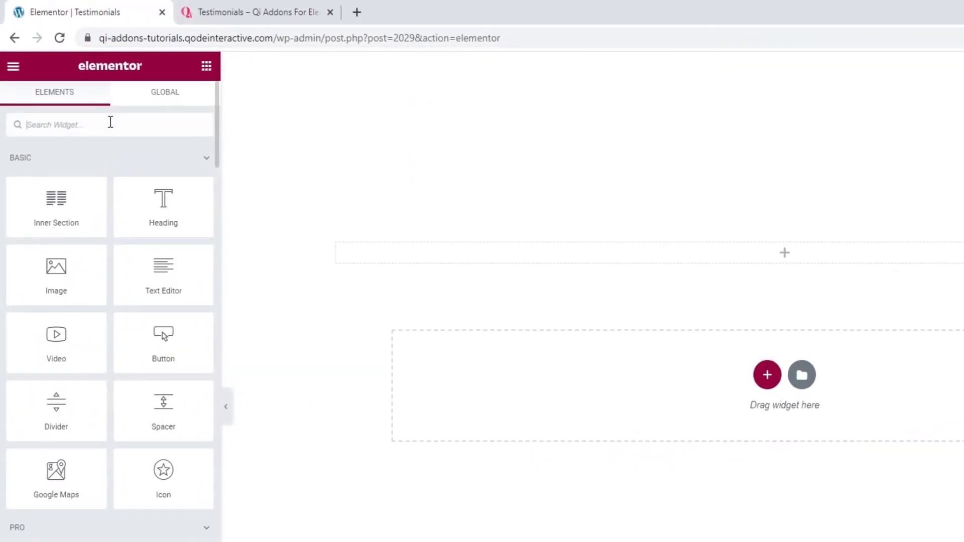
{"action": "type", "text": "testimo"}
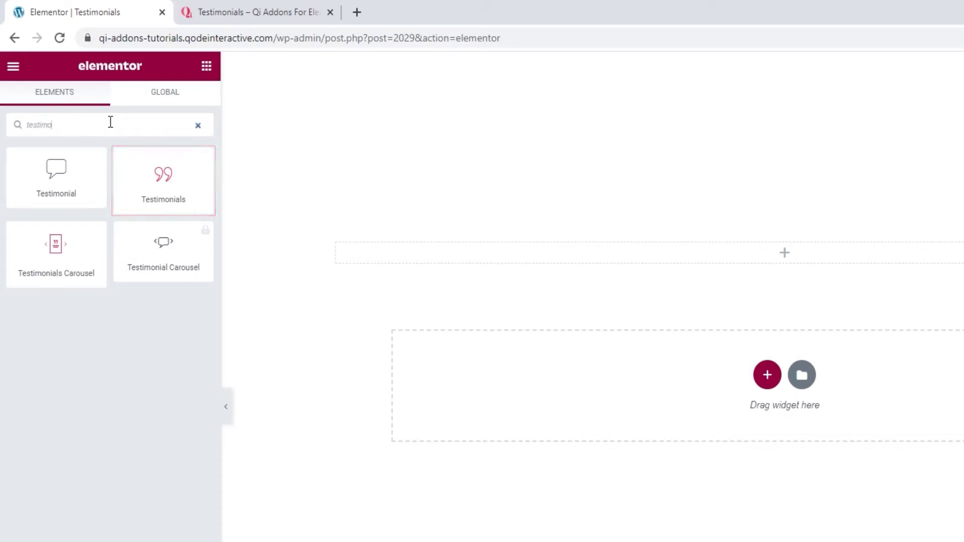
{"action": "left_click_drag", "start_coordinate": [152, 172], "coordinate": [552, 249]}
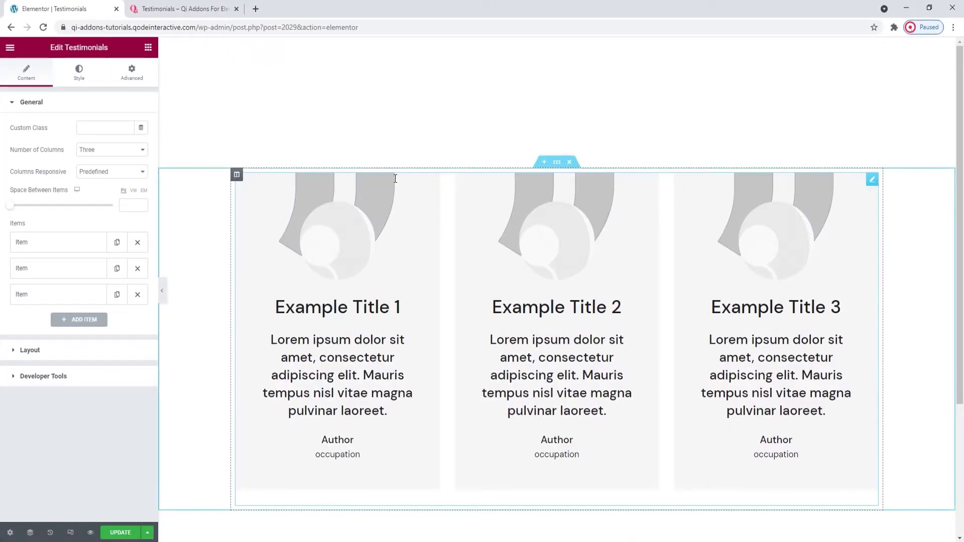
- Set Number of Columns to Two and Columns Responsive to Custom
{"action": "scroll", "coordinate": [392, 184], "scroll_direction": "down", "scroll_amount": 1}
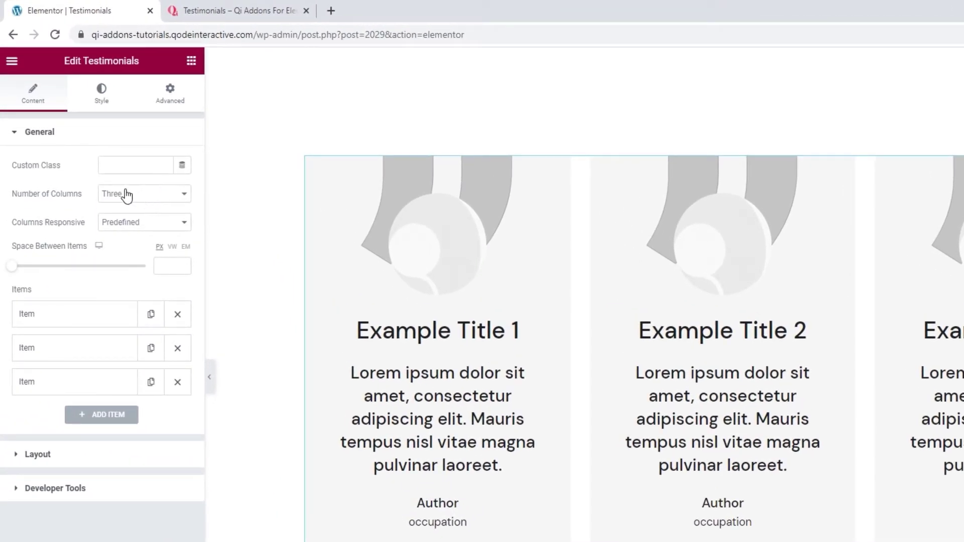
{"action": "left_click", "coordinate": [144, 199]}
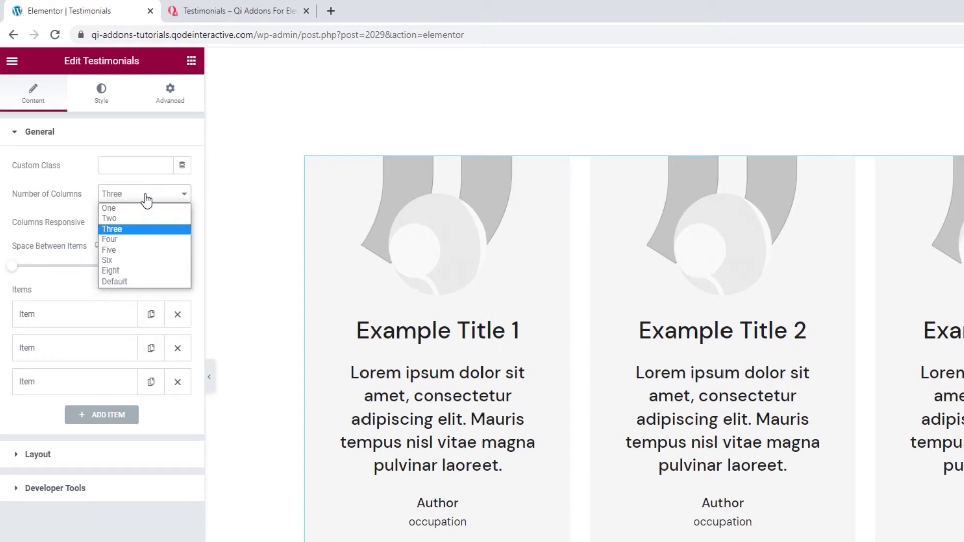
{"action": "left_click", "coordinate": [139, 220]}
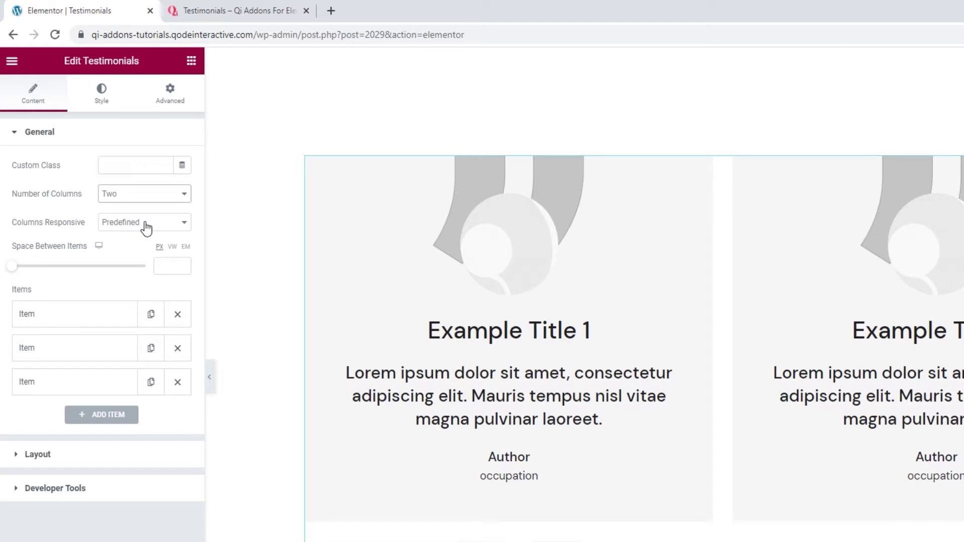
{"action": "left_click", "coordinate": [147, 229]}
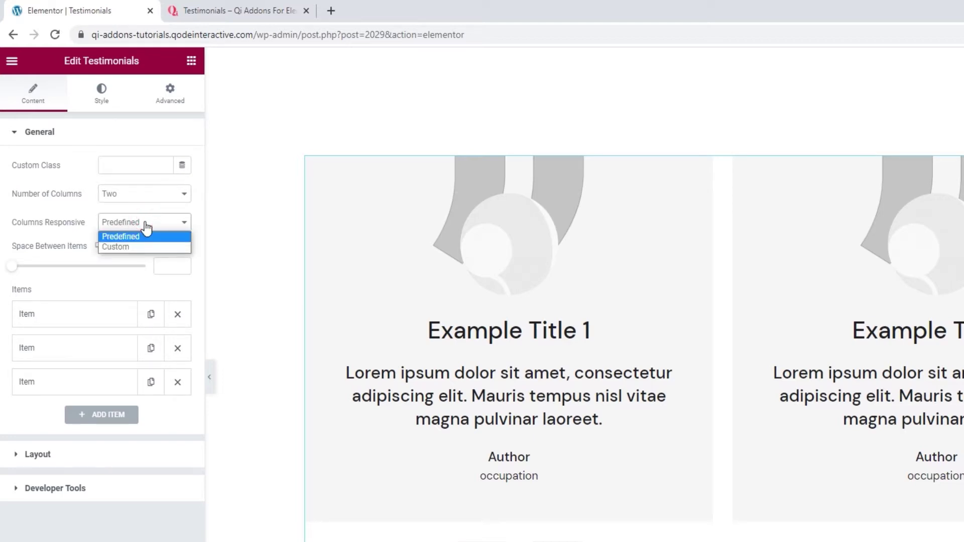
{"action": "left_click", "coordinate": [138, 246]}
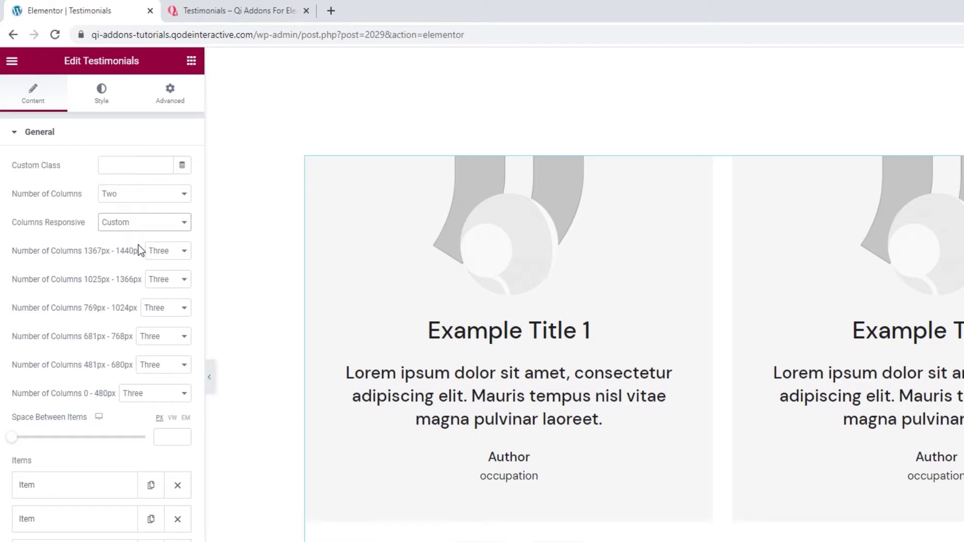
- Use two columns for the 1367–1440px and 1025–1366px breakpoints
{"action": "left_click", "coordinate": [174, 253]}
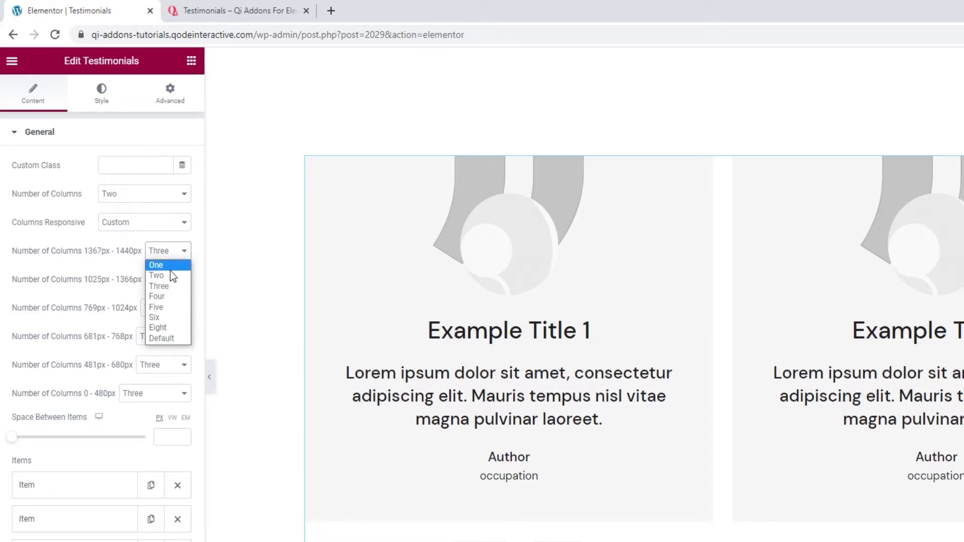
{"action": "left_click", "coordinate": [171, 276]}
{"action": "left_click", "coordinate": [172, 284]}
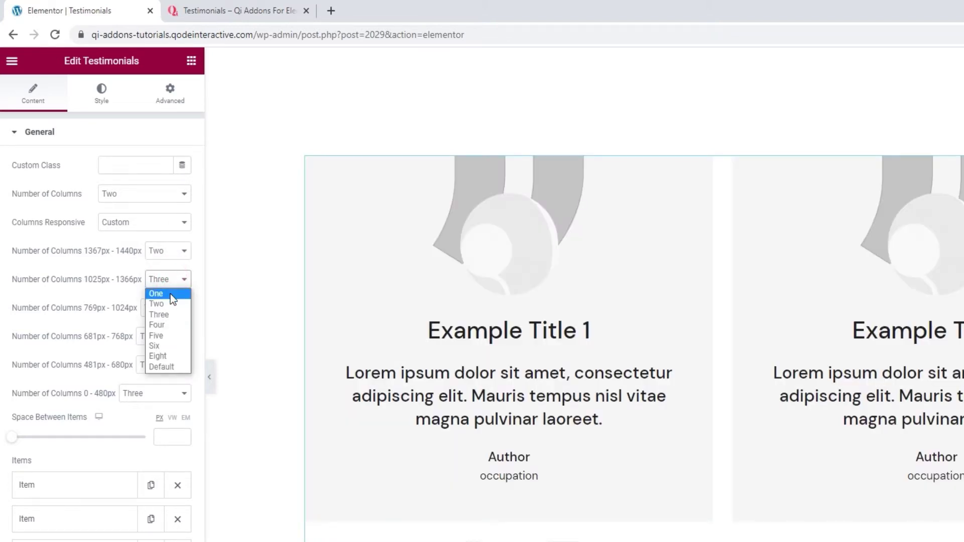
{"action": "left_click", "coordinate": [170, 304]}
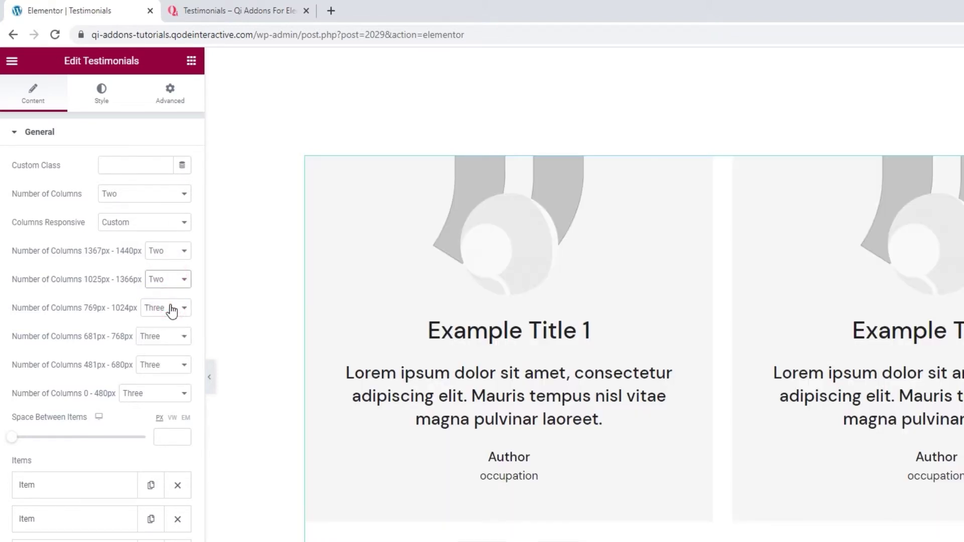
- Use one column for all four breakpoints from 0 to 1024px
{"action": "left_click", "coordinate": [172, 311]}
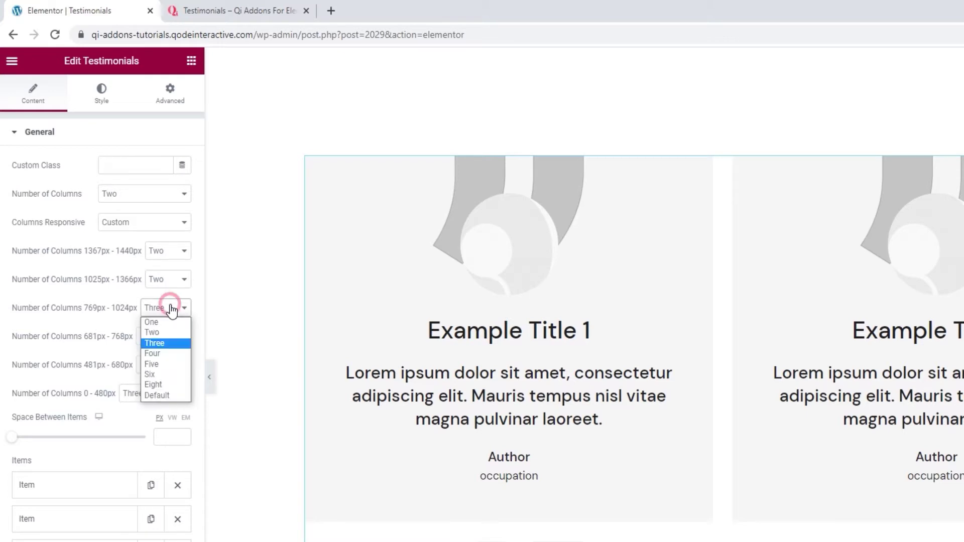
{"action": "left_click", "coordinate": [166, 320]}
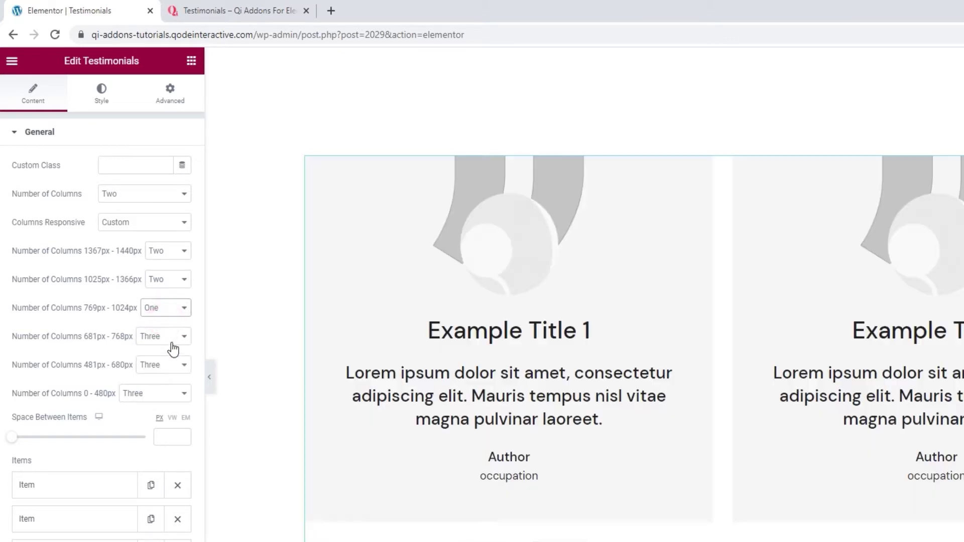
{"action": "left_click", "coordinate": [171, 338]}
{"action": "left_click", "coordinate": [173, 349]}
{"action": "left_click", "coordinate": [172, 366]}
{"action": "left_click", "coordinate": [170, 377]}
{"action": "left_click", "coordinate": [165, 396]}
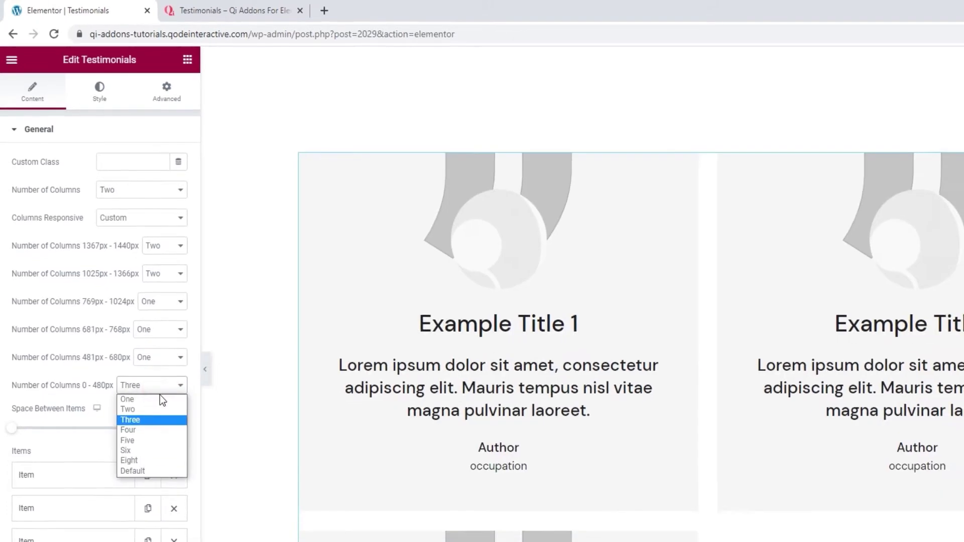
{"action": "left_click", "coordinate": [165, 404]}
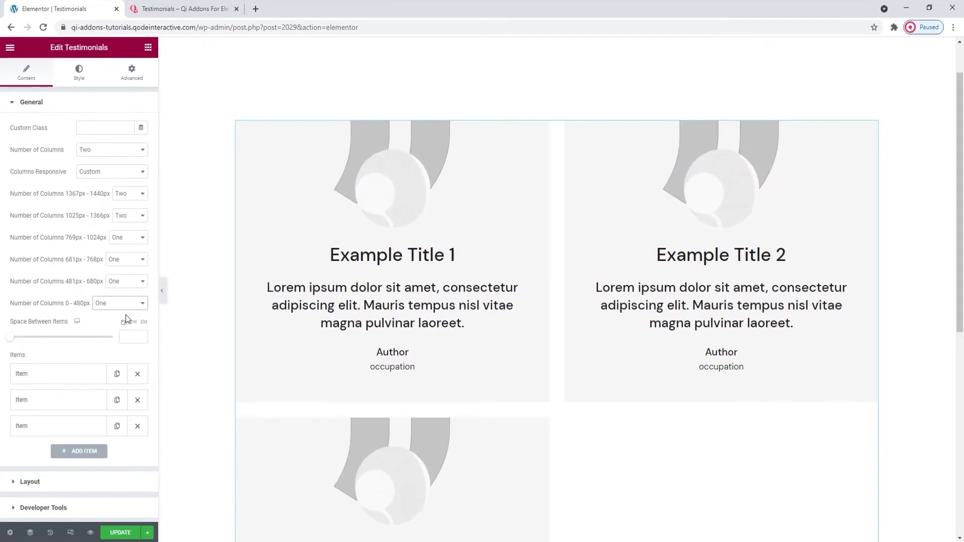
{"action": "left_click", "coordinate": [125, 483]}
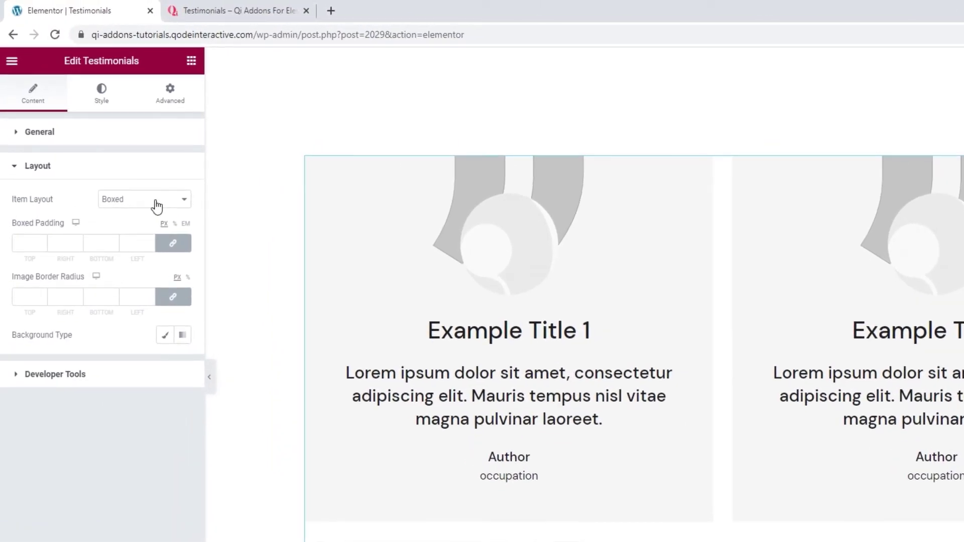
- Try the Info Below and Side Quote layouts, then settle on Side With Image
{"action": "left_click", "coordinate": [157, 206]}
{"action": "left_click", "coordinate": [149, 222]}
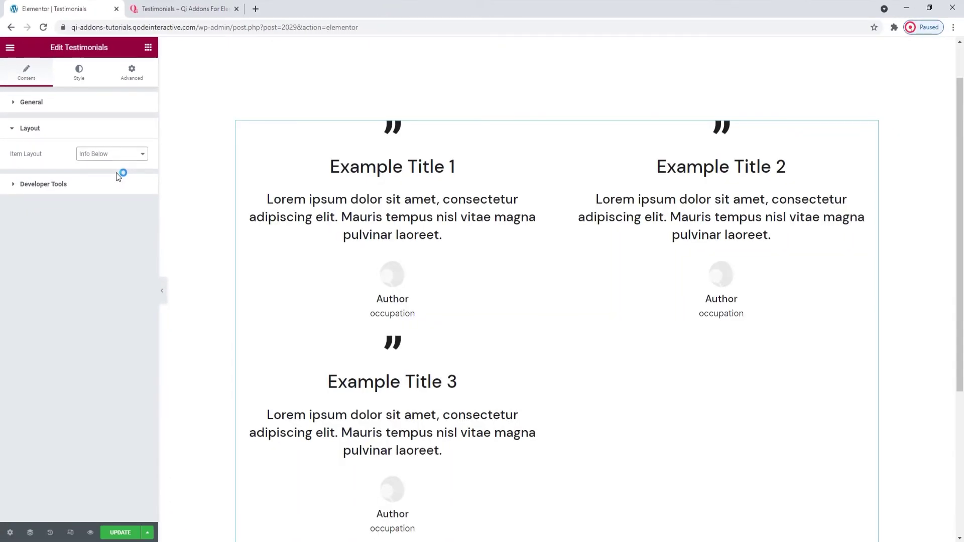
{"action": "left_click", "coordinate": [115, 159]}
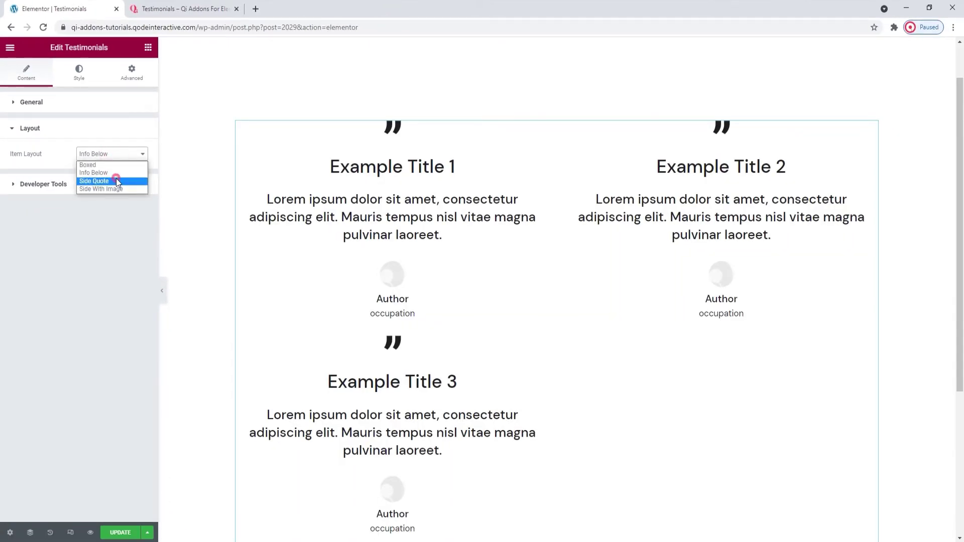
{"action": "left_click", "coordinate": [116, 179]}
{"action": "left_click", "coordinate": [116, 155]}
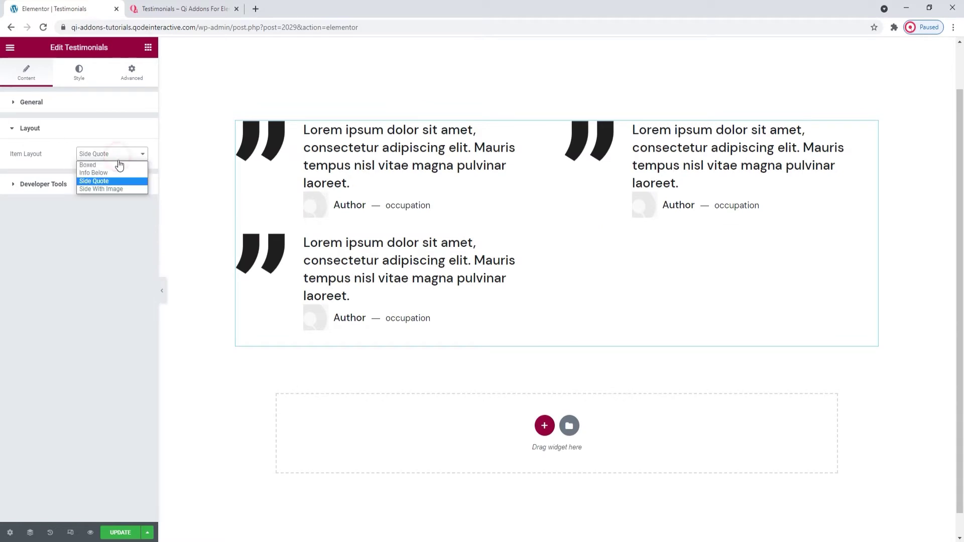
{"action": "left_click", "coordinate": [124, 189]}
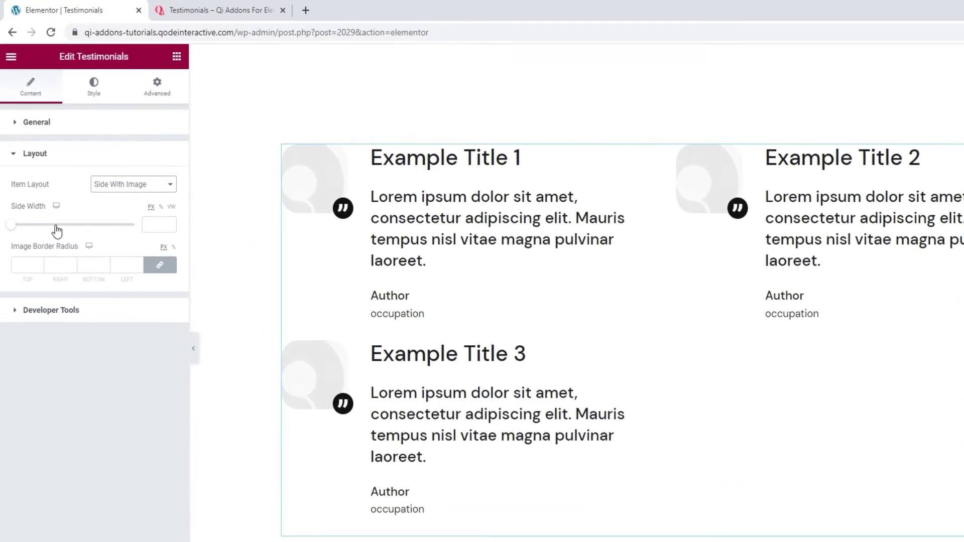
- Clear the Side Width and set the linked image border radius to 20 px
{"action": "left_click_drag", "start_coordinate": [14, 224], "coordinate": [120, 235]}
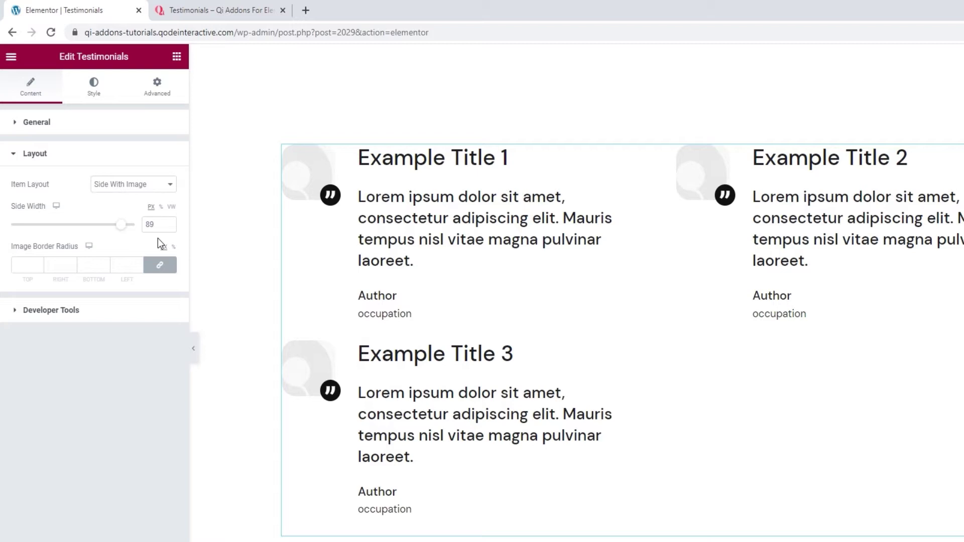
{"action": "double_click", "coordinate": [148, 225]}
{"action": "key", "text": "BackSpace"}
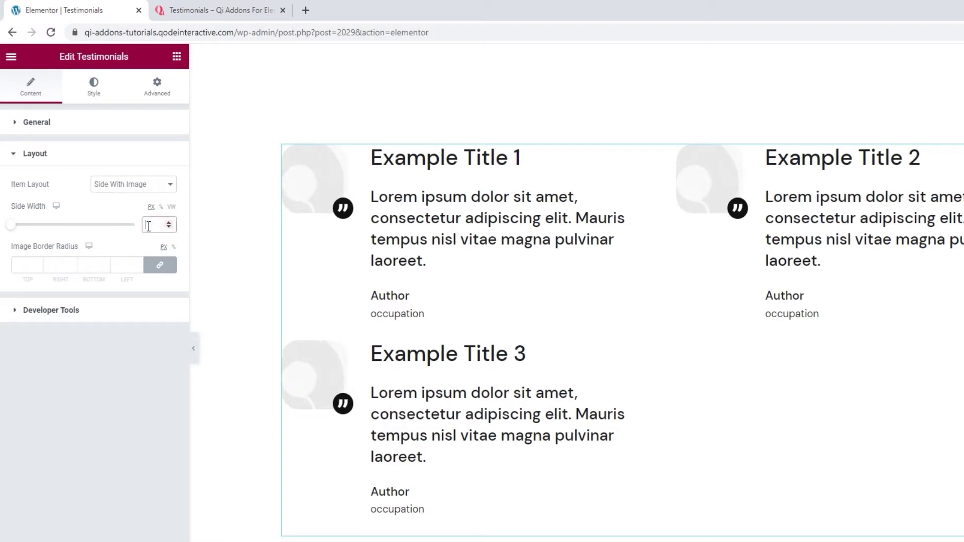
{"action": "left_click", "coordinate": [128, 216]}
{"action": "left_click", "coordinate": [39, 264]}
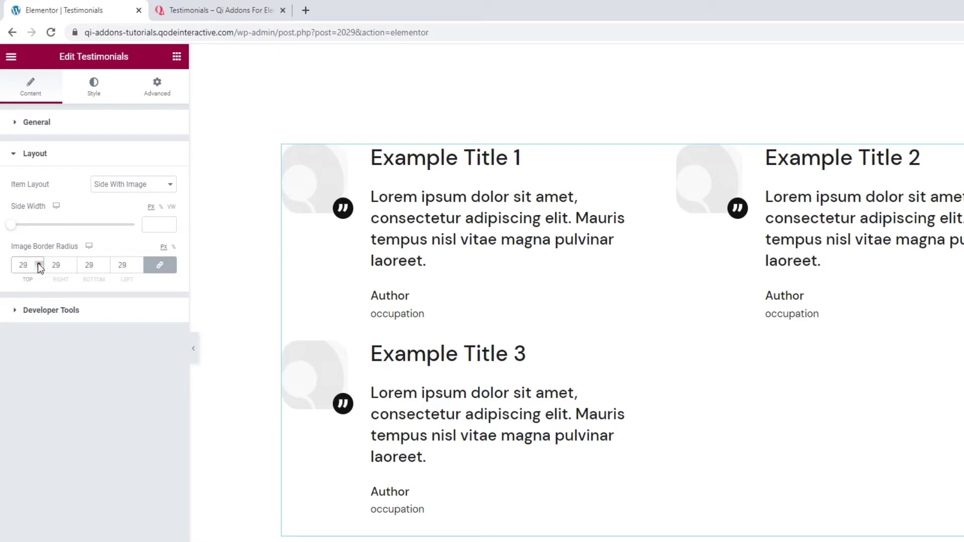
{"action": "left_click_drag", "start_coordinate": [30, 267], "coordinate": [24, 266]}
{"action": "type", "text": "0"}
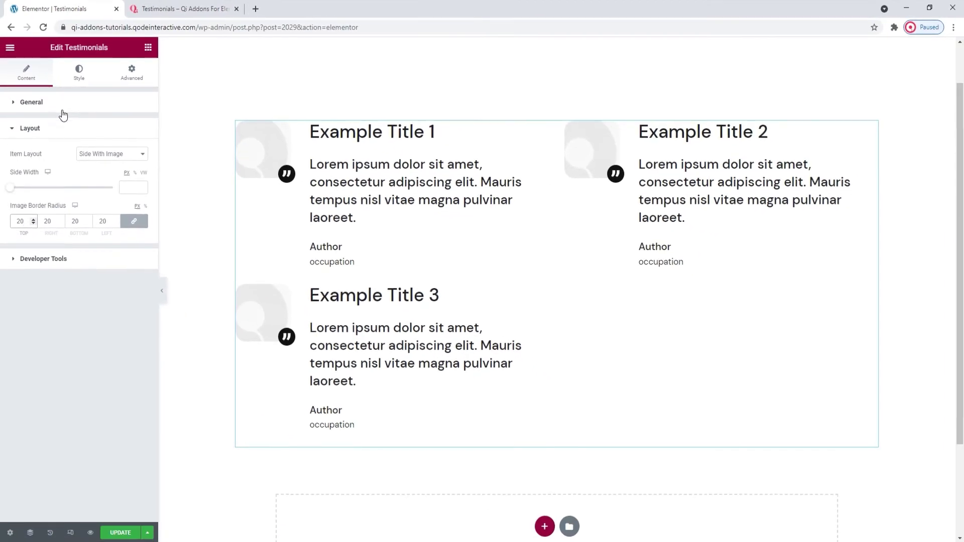
- Set Space Between Items to 68 px in the General section
{"action": "left_click", "coordinate": [63, 106]}
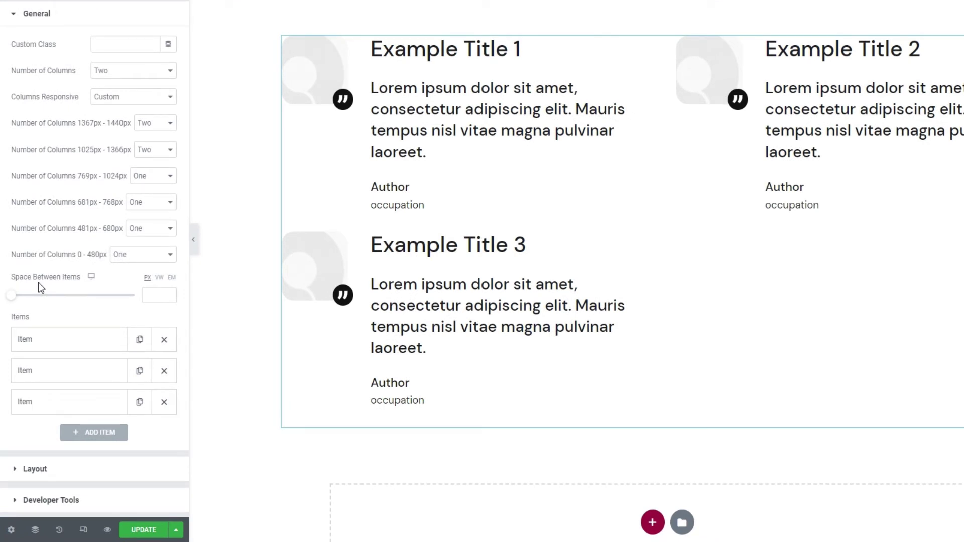
{"action": "left_click_drag", "start_coordinate": [12, 295], "coordinate": [58, 304]}
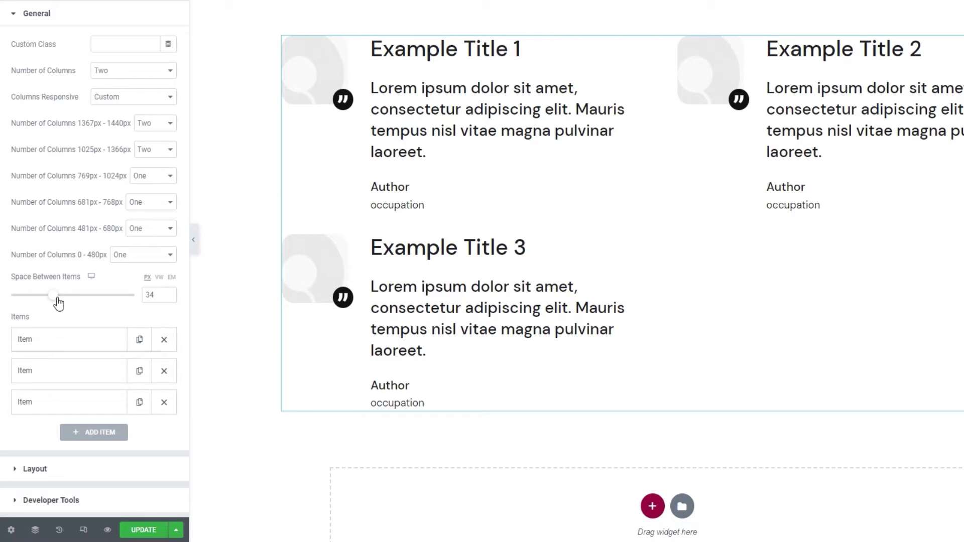
{"action": "double_click", "coordinate": [149, 294]}
{"action": "type", "text": "68"}
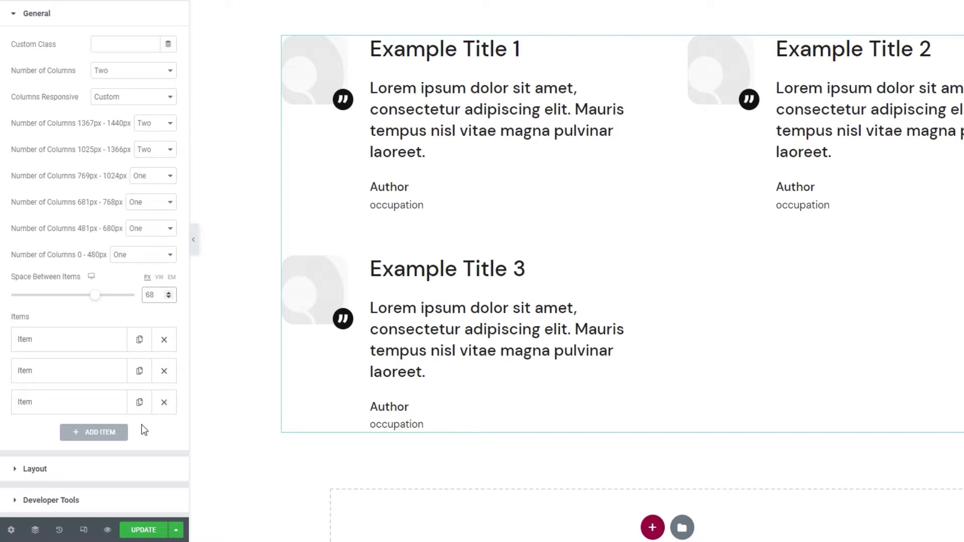
- Add a fourth testimonial item, save the page and reload the editor
{"action": "left_click", "coordinate": [116, 435]}
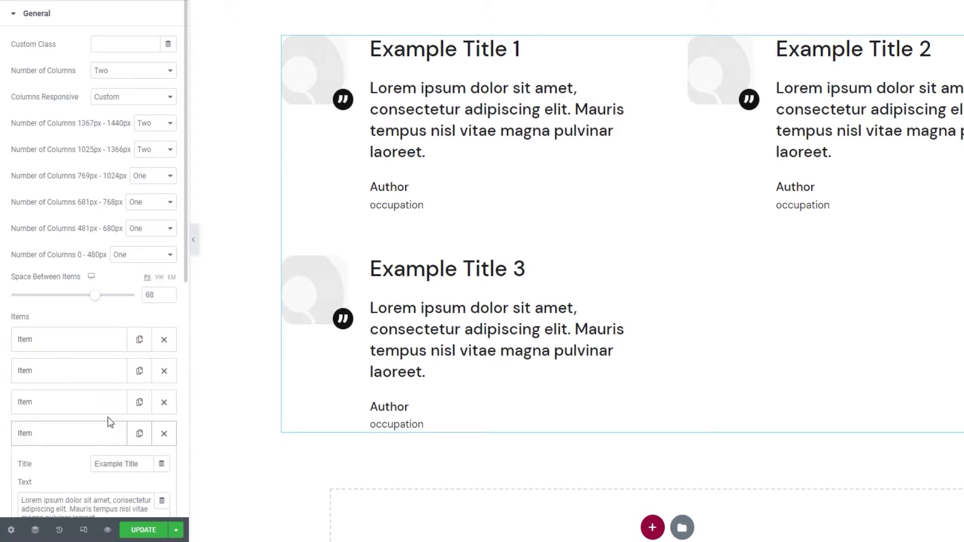
{"action": "scroll", "coordinate": [107, 422], "scroll_direction": "down", "scroll_amount": 1}
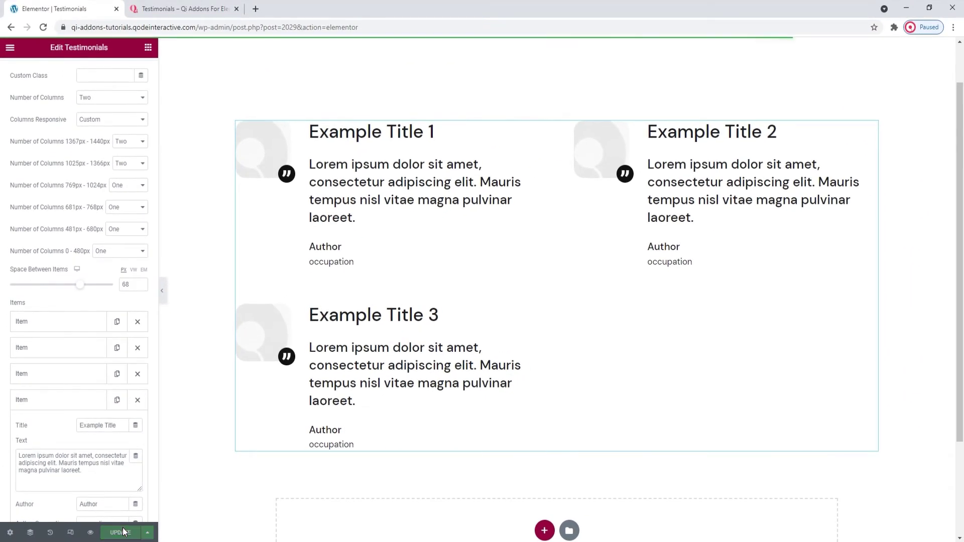
{"action": "left_click", "coordinate": [121, 533]}
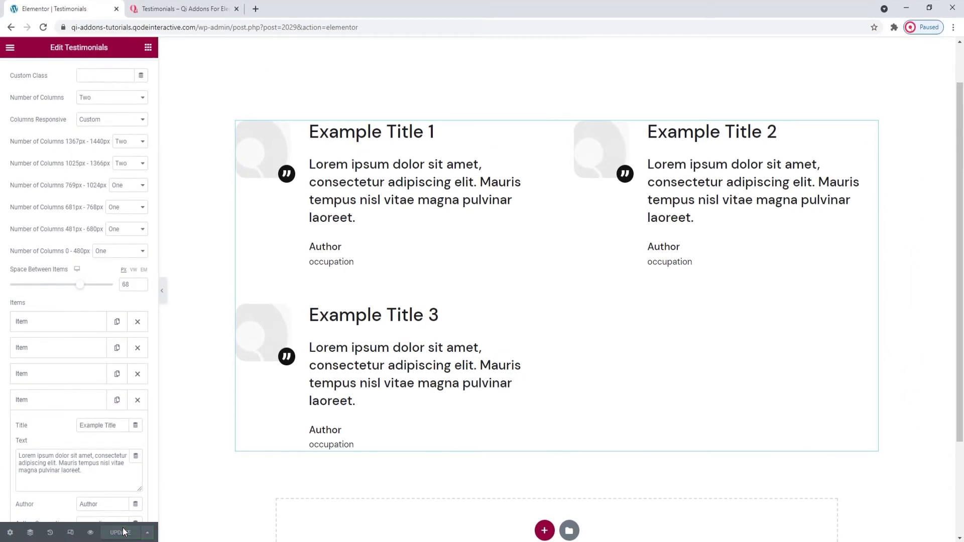
{"action": "left_click", "coordinate": [42, 28]}
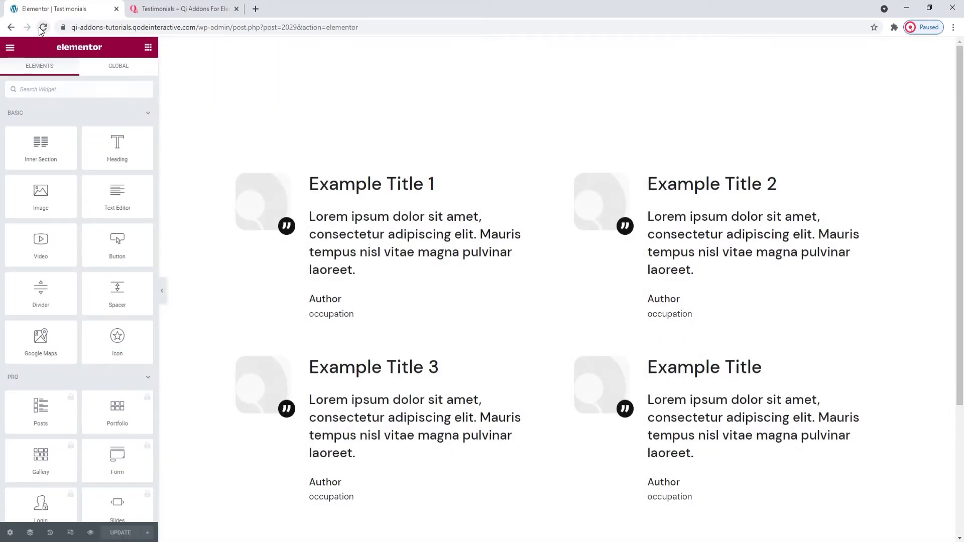
- Clear Item 1's title and replace its text with the 'Timely, precise…' quote
{"action": "left_click", "coordinate": [310, 261]}
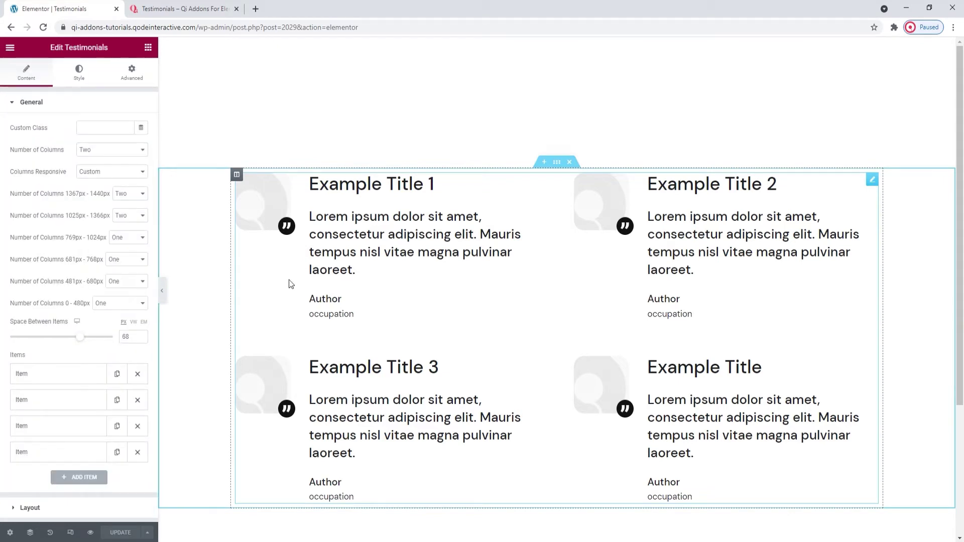
{"action": "scroll", "coordinate": [106, 286], "scroll_direction": "down", "scroll_amount": 1}
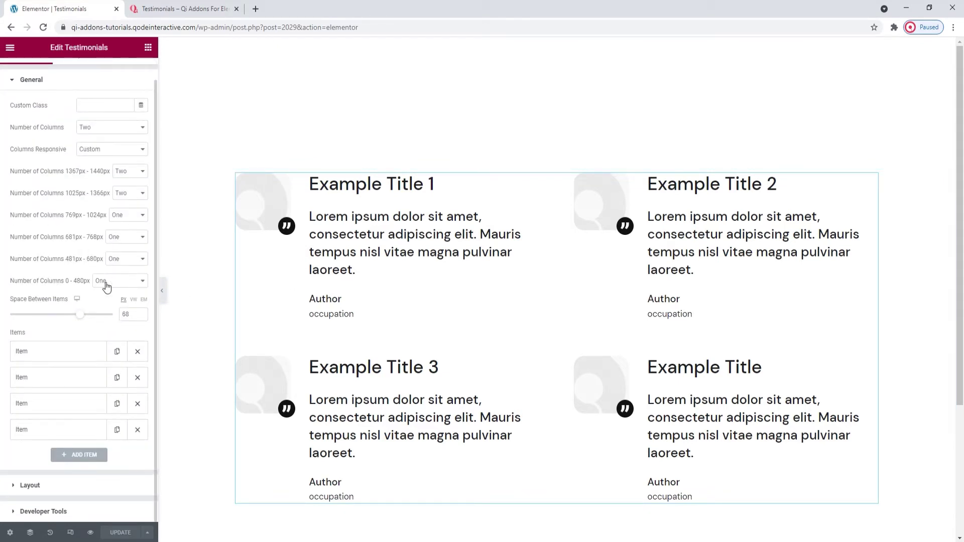
{"action": "left_click", "coordinate": [88, 352]}
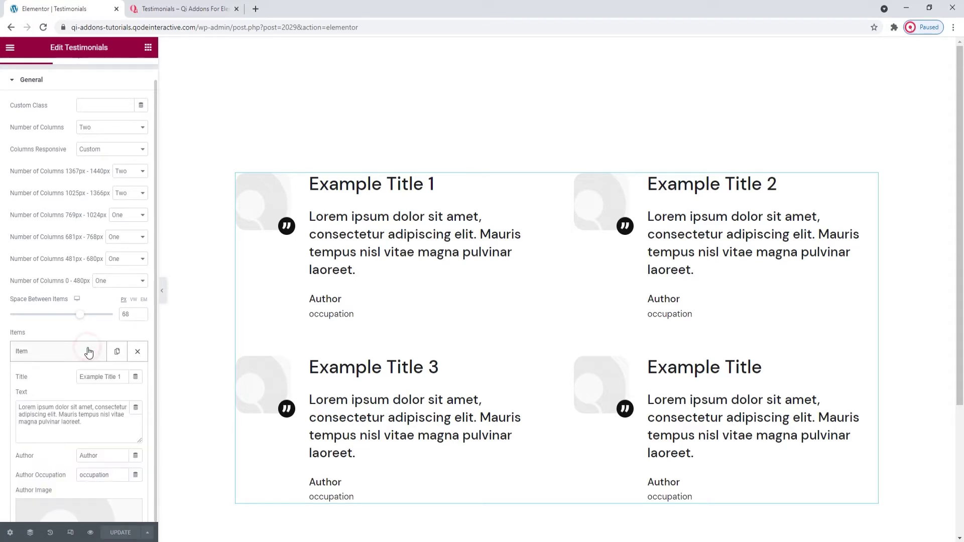
{"action": "scroll", "coordinate": [80, 341], "scroll_direction": "down", "scroll_amount": 3}
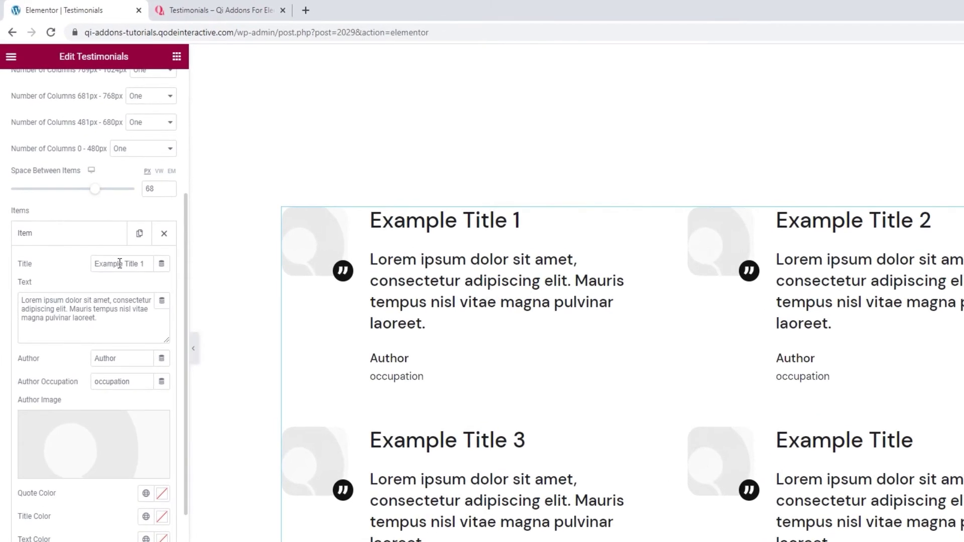
{"action": "triple_click", "coordinate": [120, 264]}
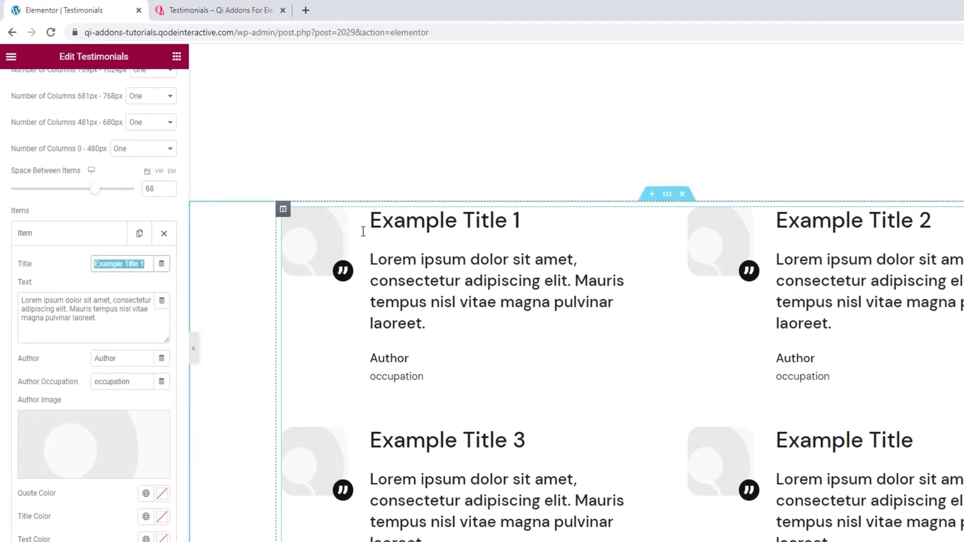
{"action": "key", "text": "BackSpace"}
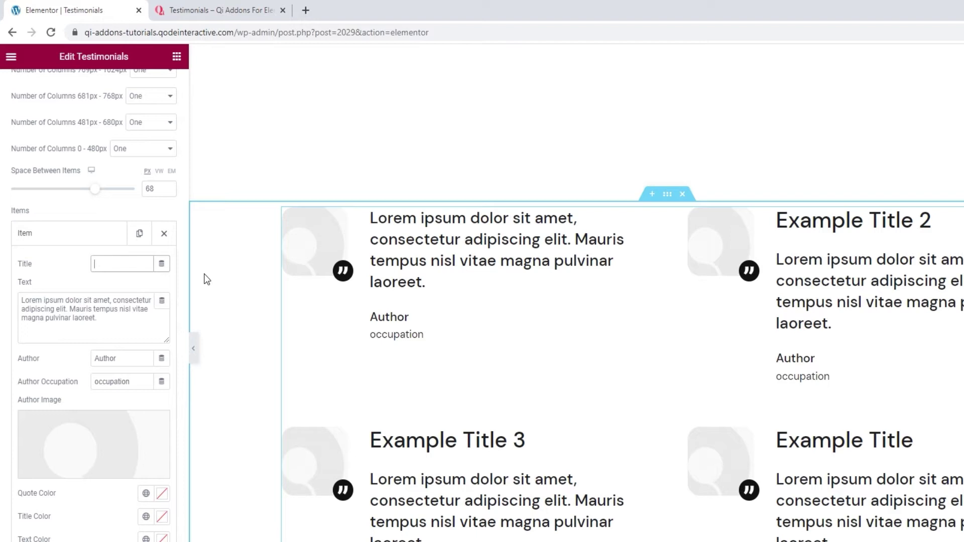
{"action": "triple_click", "coordinate": [104, 313]}
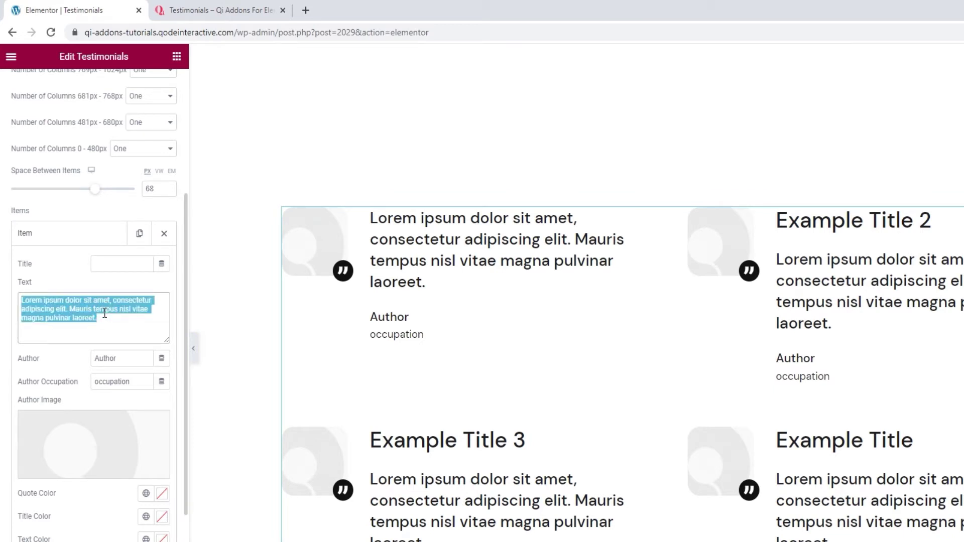
{"action": "key", "text": "BackSpace"}
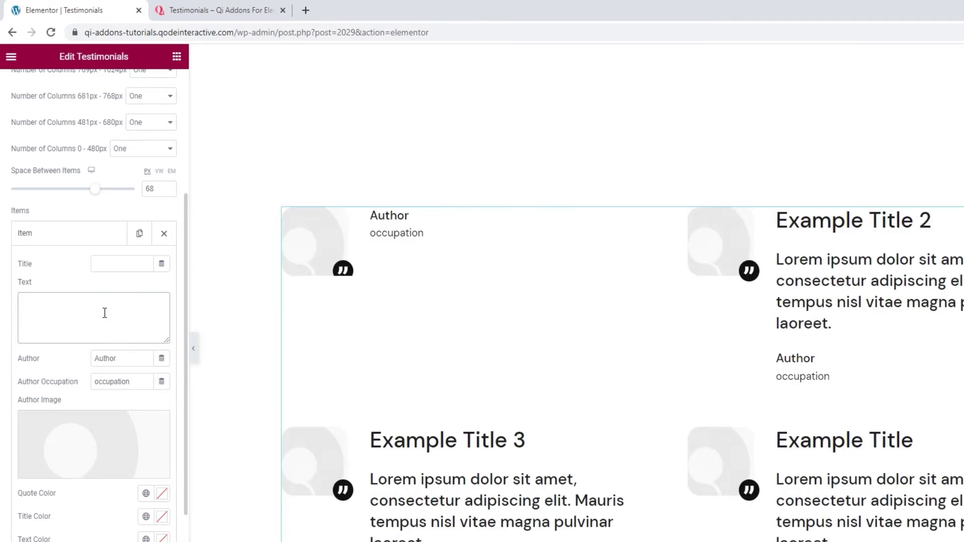
{"action": "type", "text": "Timely, precise and just as we agreed on! Your services show why"}
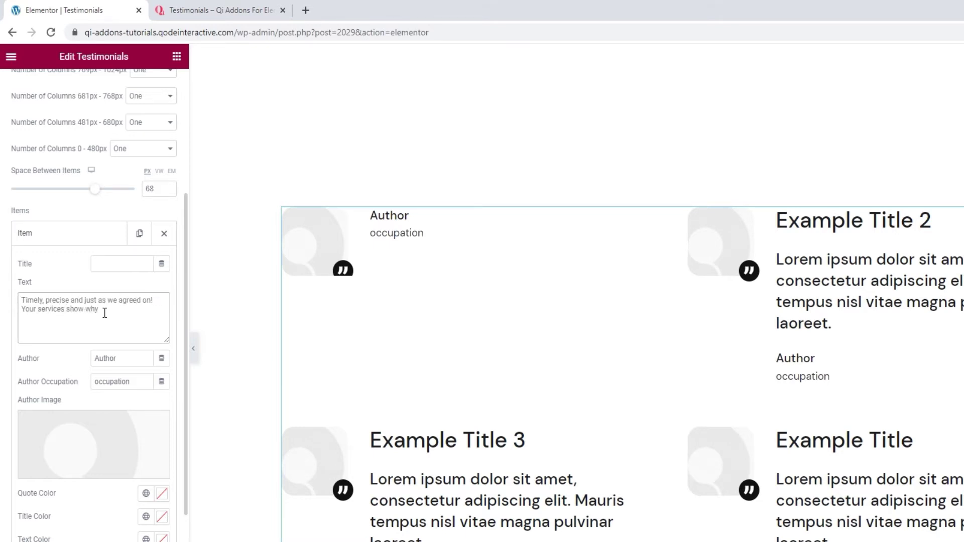
{"action": "type", "text": " you manage to stay a step before the competition. Keep up the good work!"}
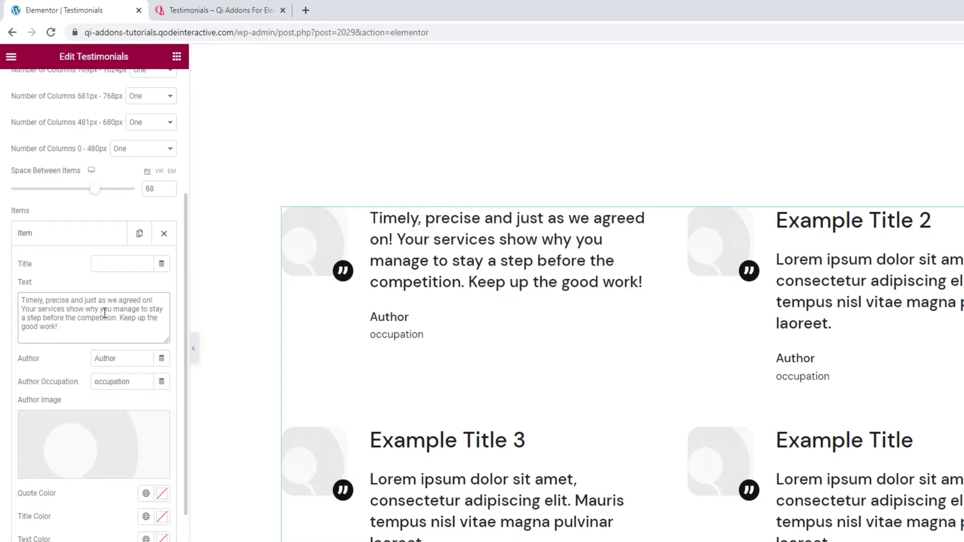
- Enter the author's name and set the occupation to Web Designer
{"action": "double_click", "coordinate": [114, 359]}
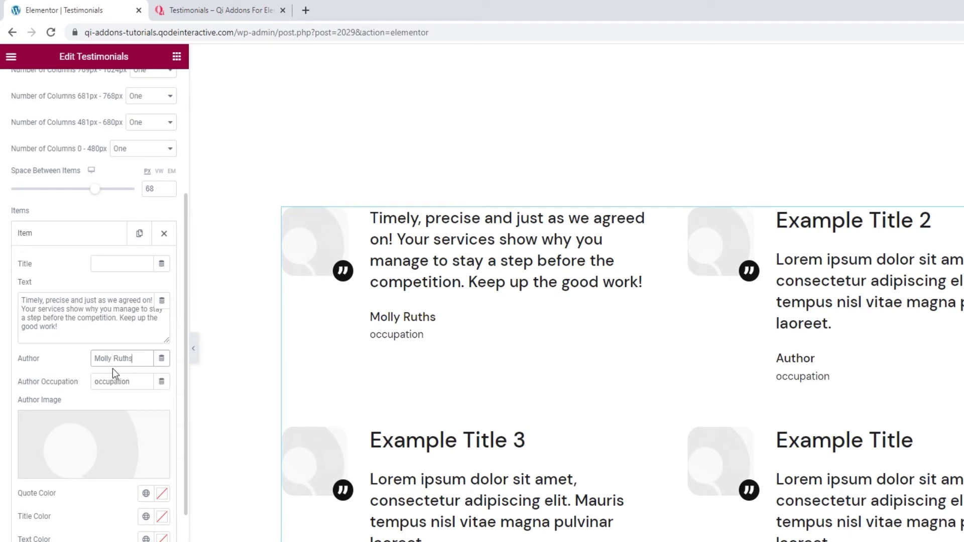
{"action": "double_click", "coordinate": [112, 383]}
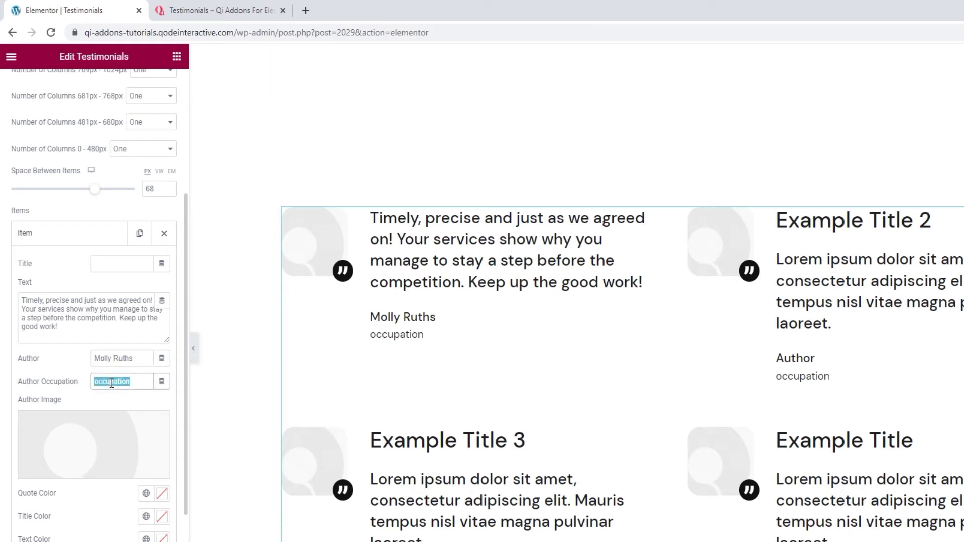
{"action": "key", "text": "BackSpace"}
{"action": "type", "text": "Web Designer"}
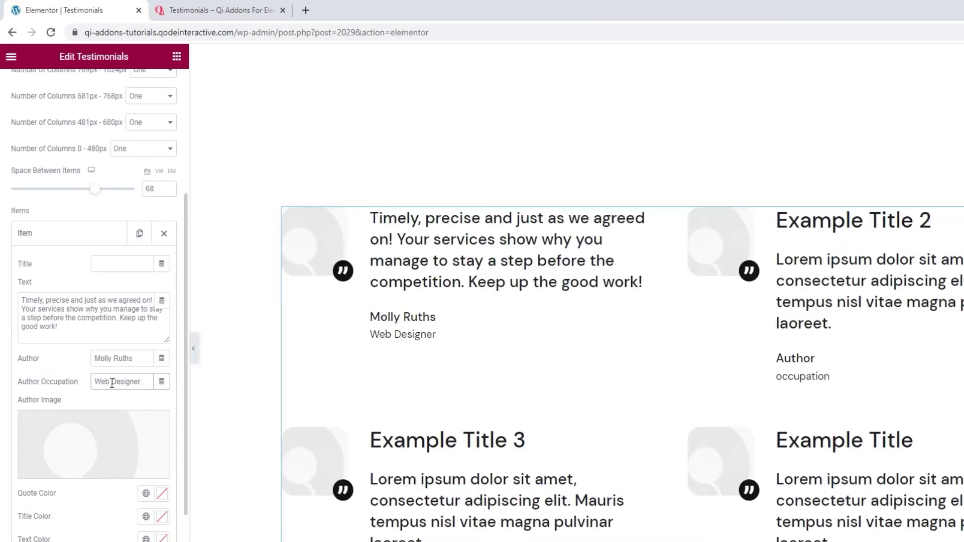
{"action": "scroll", "coordinate": [111, 383], "scroll_direction": "down", "scroll_amount": 3}
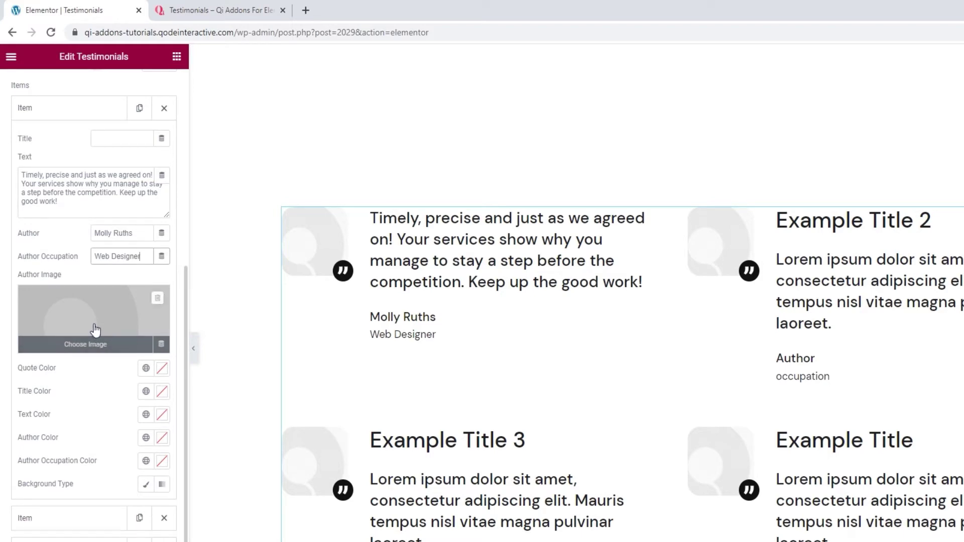
- Insert a portrait photo from the Media Library as the first testimonial's author image
{"action": "left_click", "coordinate": [95, 330]}
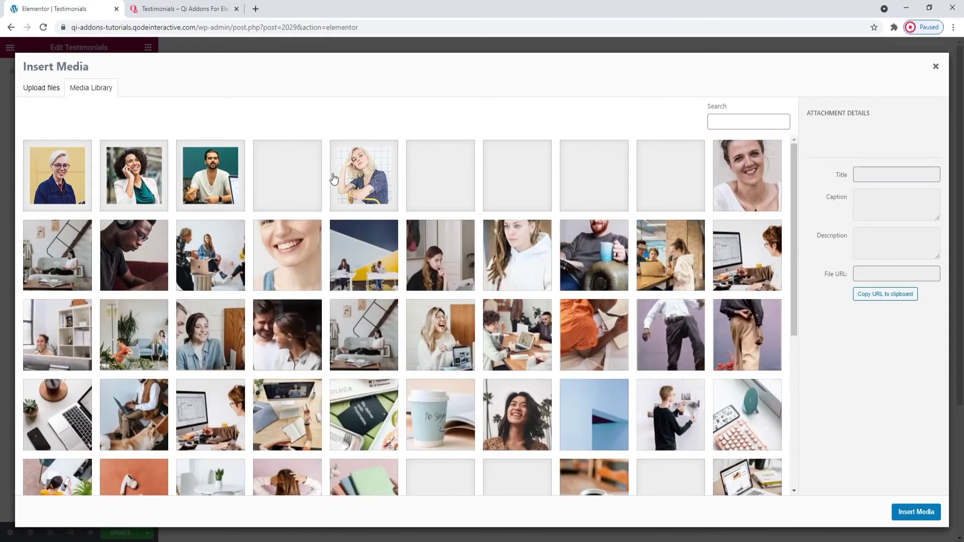
{"action": "left_click", "coordinate": [905, 511]}
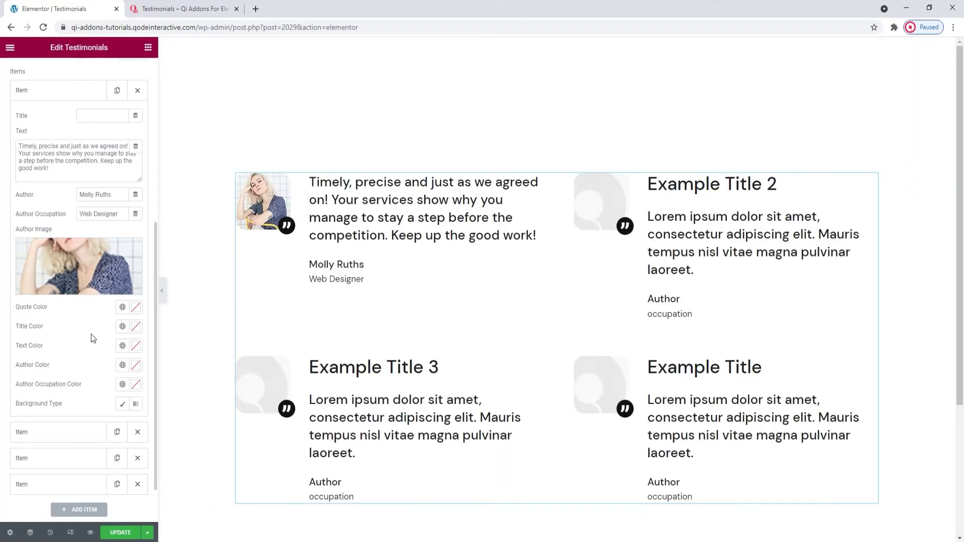
{"action": "scroll", "coordinate": [92, 334], "scroll_direction": "down", "scroll_amount": 1}
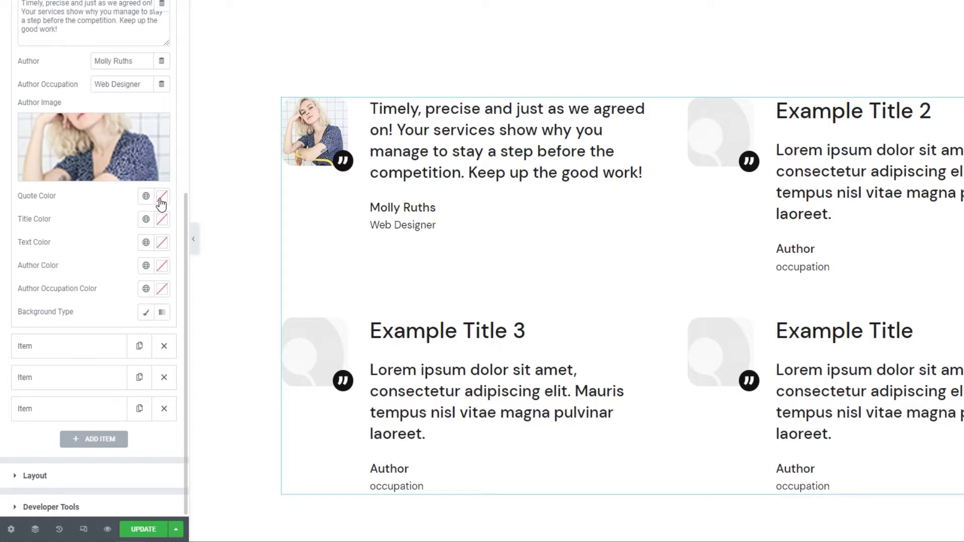
- Try red for the quote icon and title colours, then reset both to default
{"action": "left_click", "coordinate": [161, 197]}
{"action": "left_click_drag", "start_coordinate": [112, 258], "coordinate": [89, 257]}
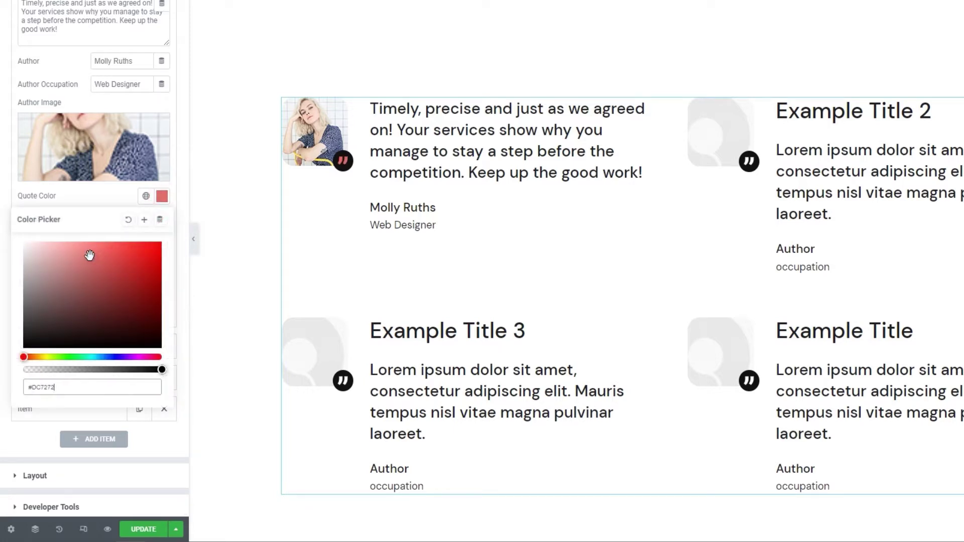
{"action": "left_click", "coordinate": [128, 221]}
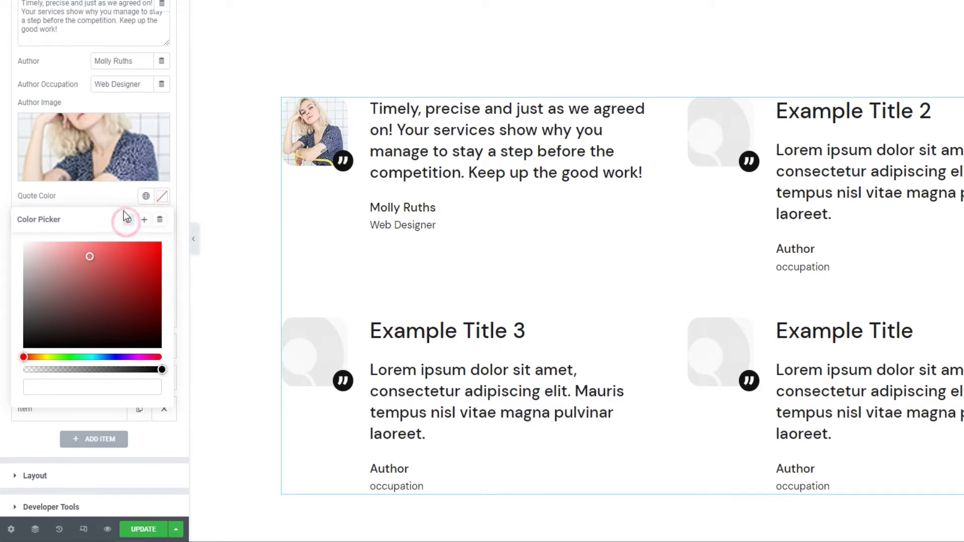
{"action": "left_click", "coordinate": [123, 201]}
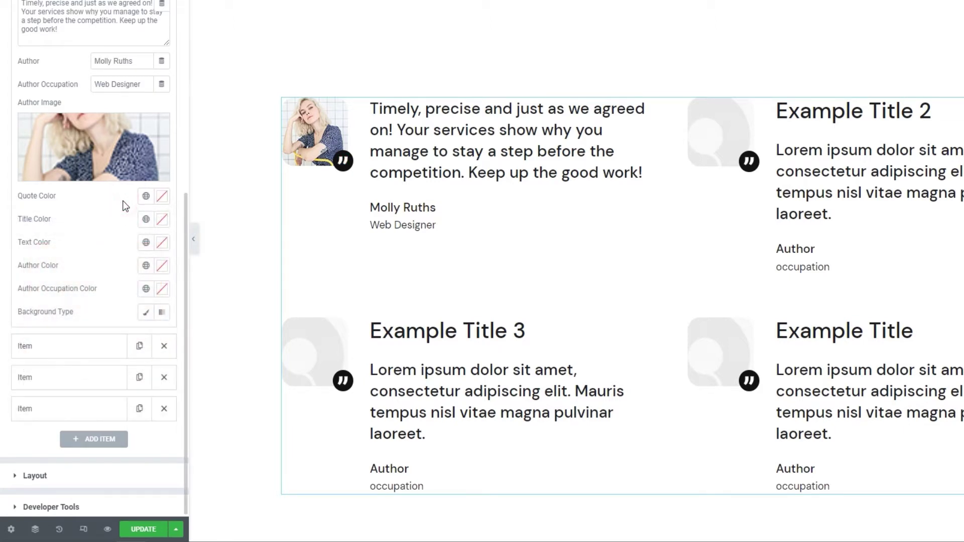
{"action": "left_click", "coordinate": [162, 219]}
{"action": "mouse_move", "coordinate": [117, 296]}
{"action": "left_mouse_down"}
{"action": "mouse_move", "coordinate": [101, 286]}
{"action": "mouse_move", "coordinate": [83, 305]}
{"action": "mouse_move", "coordinate": [50, 300]}
{"action": "left_mouse_up"}
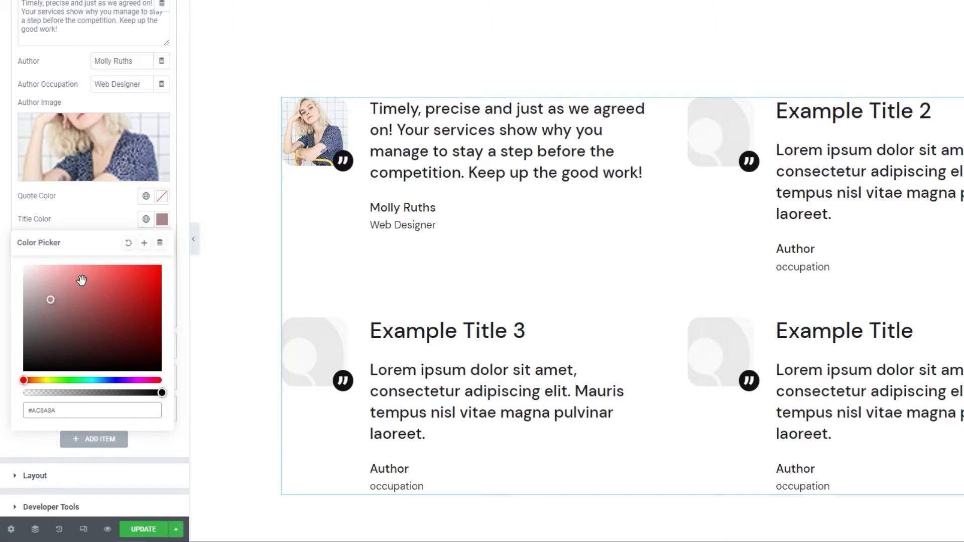
{"action": "left_click", "coordinate": [130, 245]}
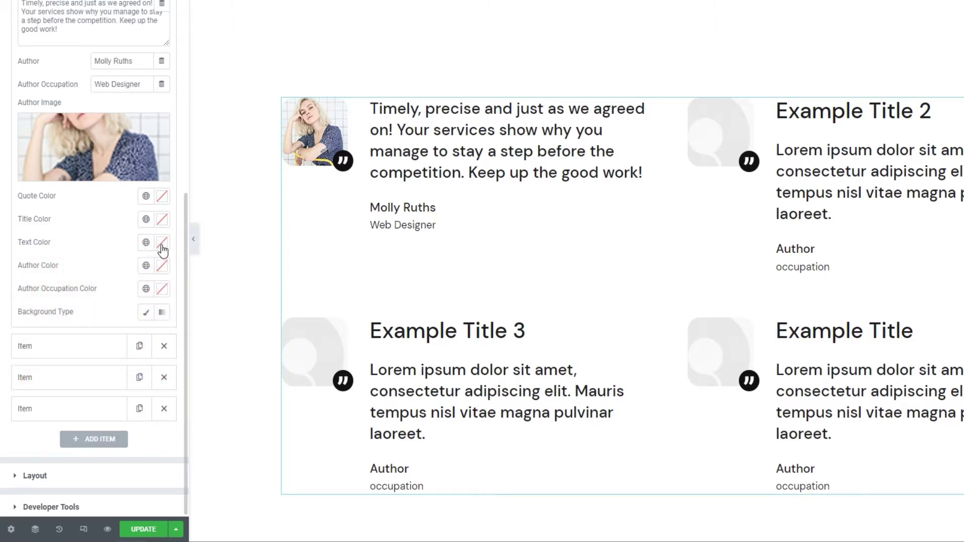
- Try red for the quote text, author name and occupation colours, then reset them
{"action": "left_click", "coordinate": [162, 243]}
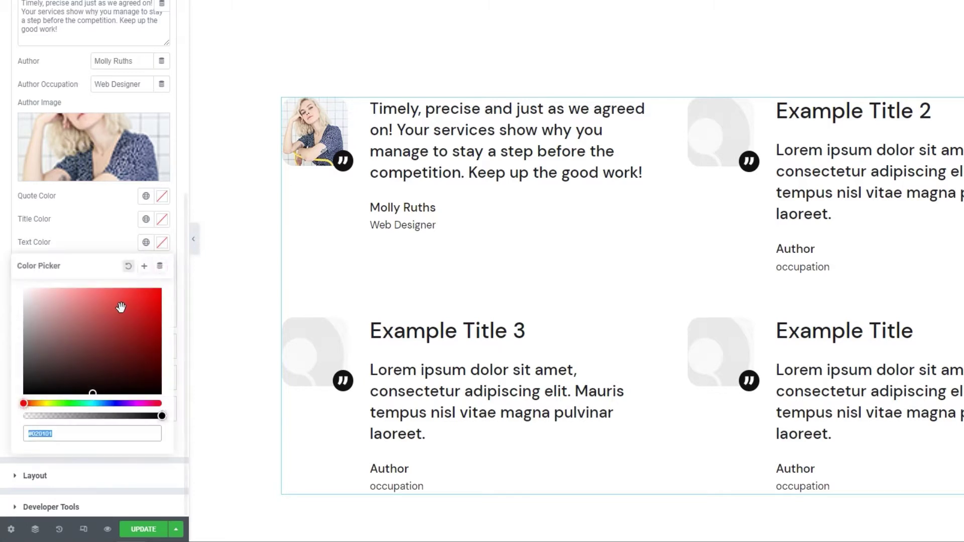
{"action": "left_click", "coordinate": [105, 307]}
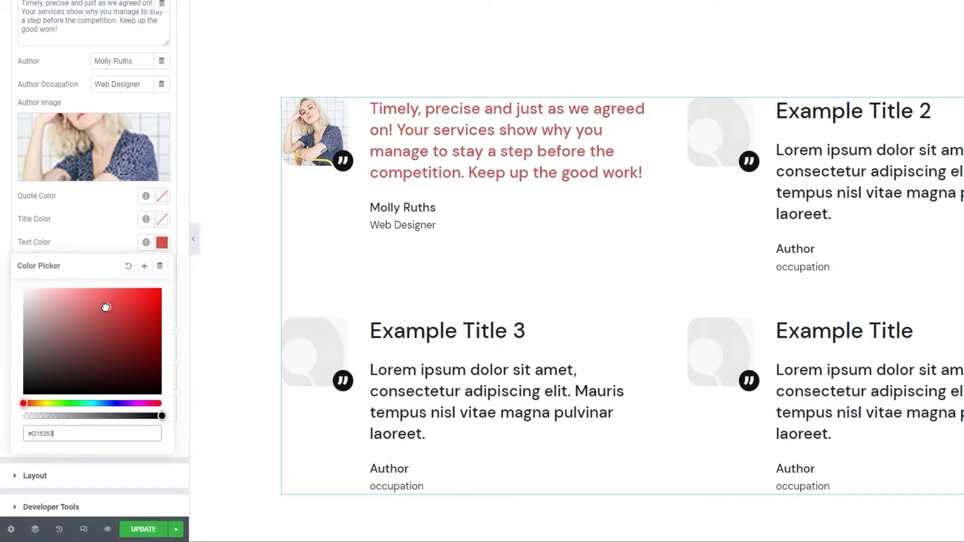
{"action": "left_click", "coordinate": [128, 267]}
{"action": "left_click", "coordinate": [162, 265]}
{"action": "left_click", "coordinate": [116, 341]}
{"action": "left_click", "coordinate": [95, 332]}
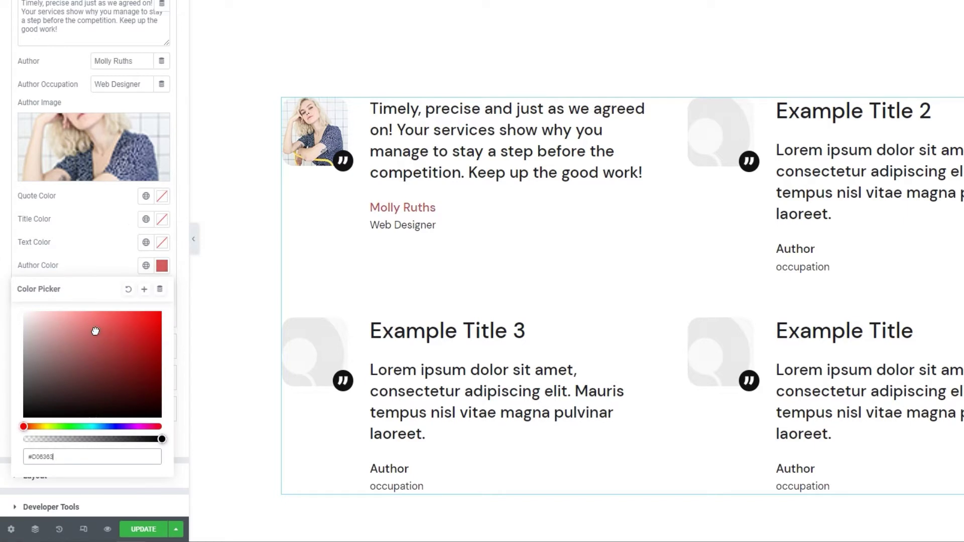
{"action": "left_click", "coordinate": [128, 289]}
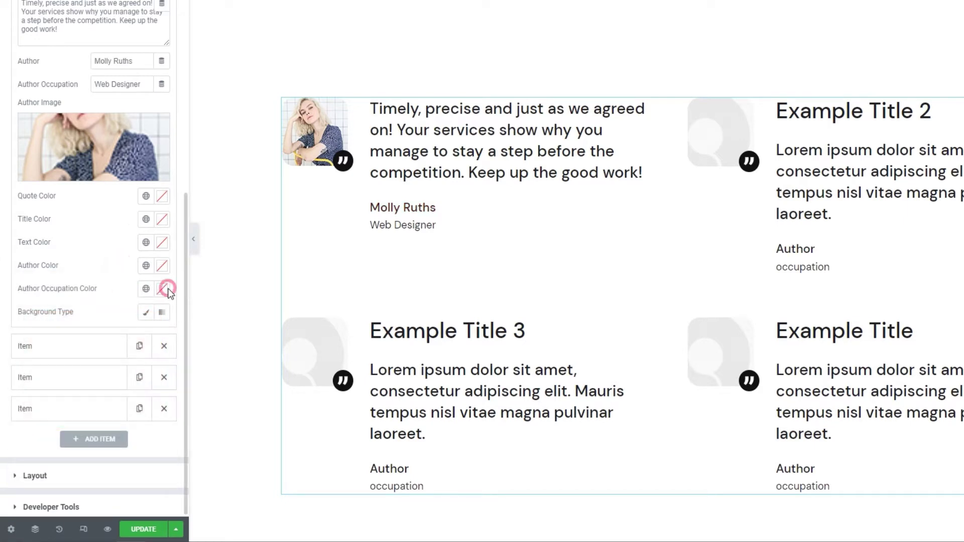
{"action": "left_click", "coordinate": [161, 289]}
{"action": "left_click", "coordinate": [112, 358]}
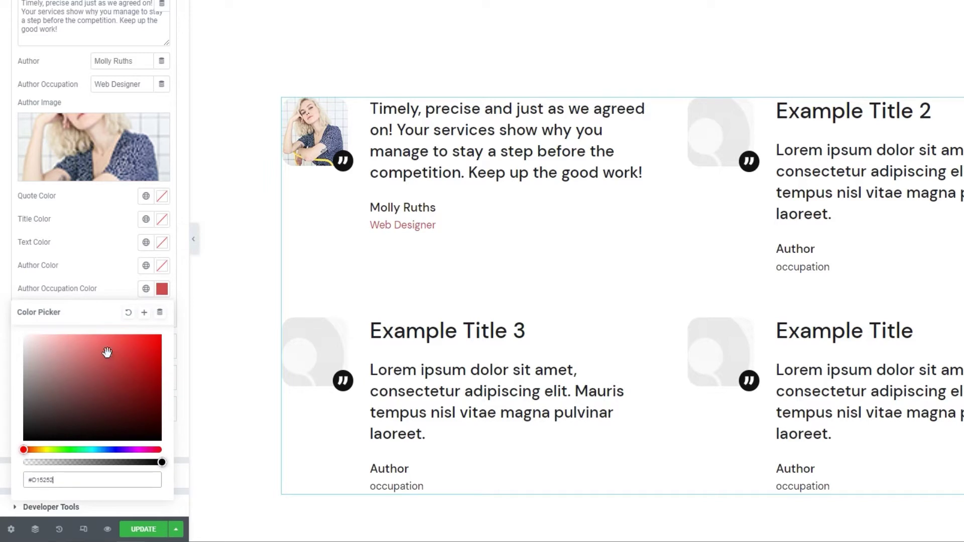
{"action": "left_click", "coordinate": [128, 312]}
{"action": "left_click", "coordinate": [122, 267]}
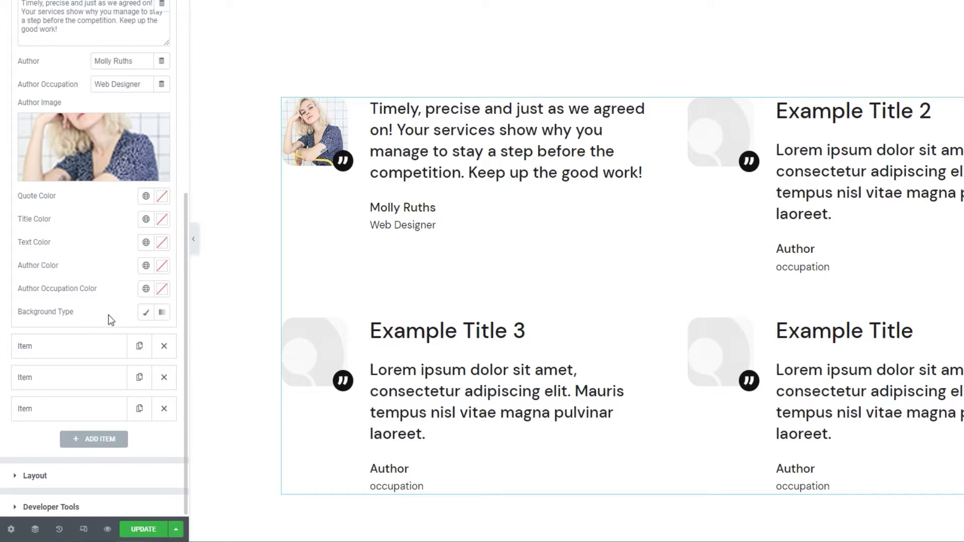
- Set the first item's Background Type to Classic
{"action": "left_click", "coordinate": [146, 312]}
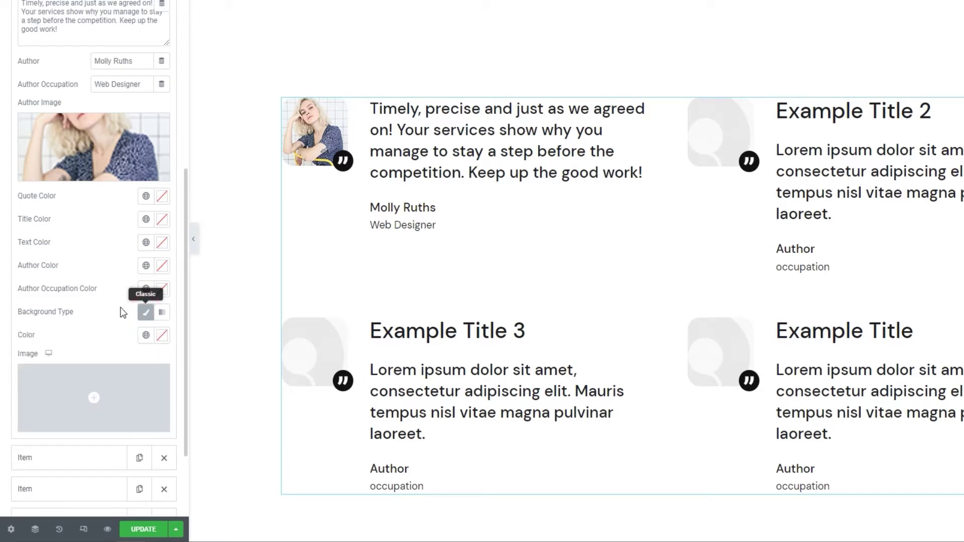
{"action": "scroll", "coordinate": [108, 309], "scroll_direction": "down", "scroll_amount": 1}
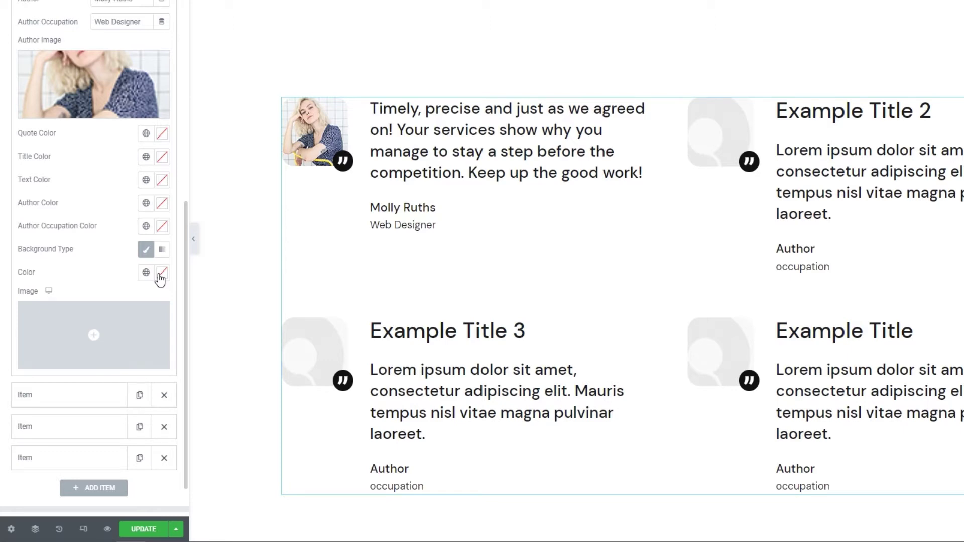
- Scroll the Qi Addons testimonials demo up to the coloured-card Colors & backgrounds examples
{"action": "left_click", "coordinate": [194, 8]}
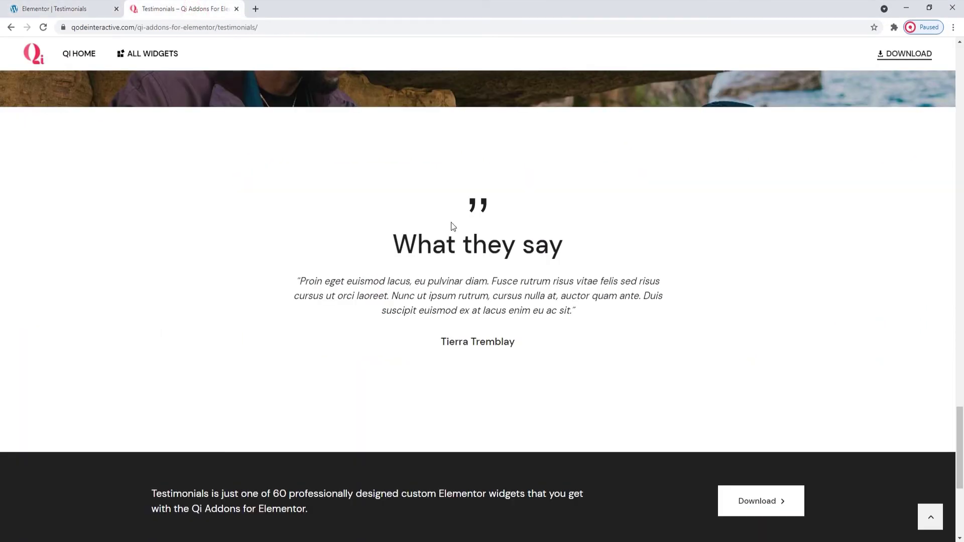
{"action": "scroll", "coordinate": [507, 293], "scroll_direction": "up", "scroll_amount": 15}
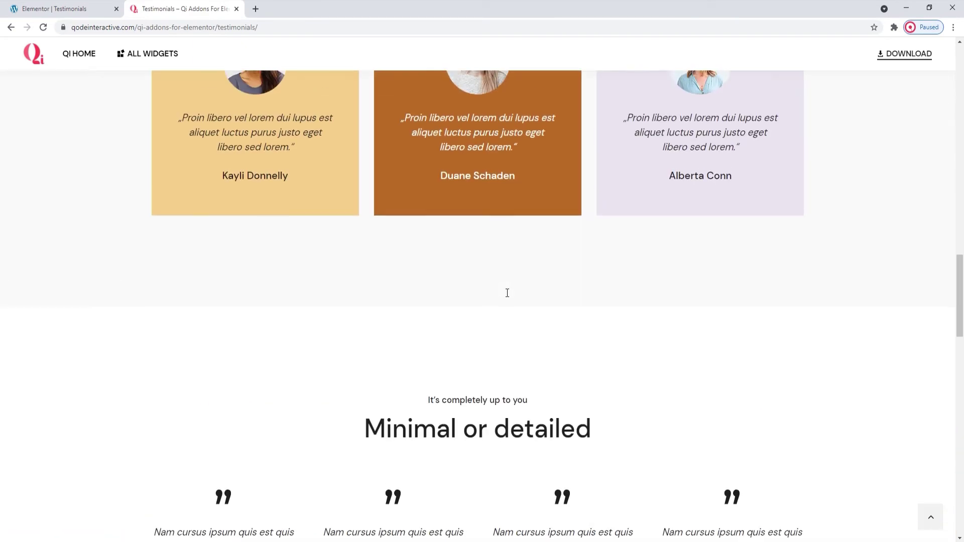
{"action": "scroll", "coordinate": [507, 293], "scroll_direction": "up", "scroll_amount": 6}
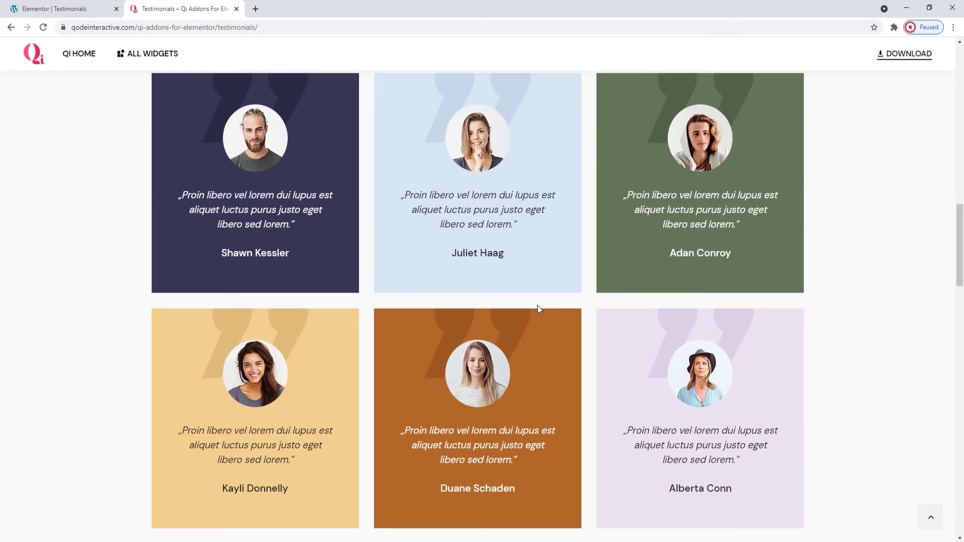
{"action": "scroll", "coordinate": [538, 308], "scroll_direction": "up", "scroll_amount": 1}
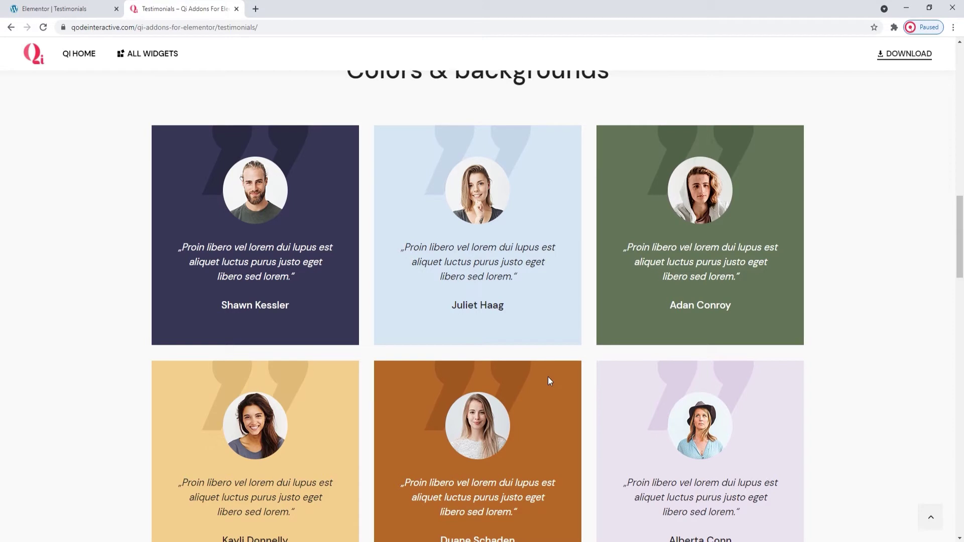
- Back in Elementor, scroll through the four testimonial items with their quotes, authors, occupations and photos
{"action": "left_click", "coordinate": [112, 6]}
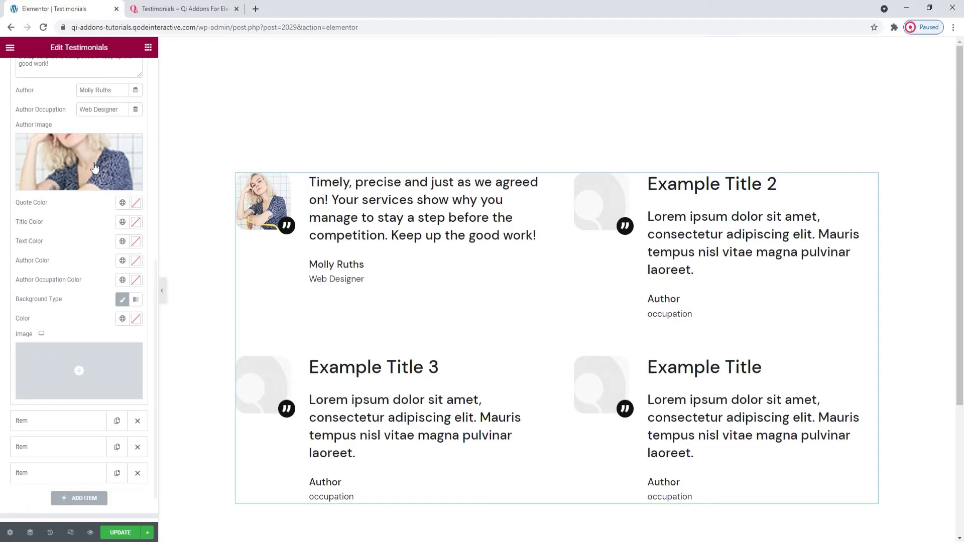
{"action": "scroll", "coordinate": [77, 240], "scroll_direction": "down", "scroll_amount": 1}
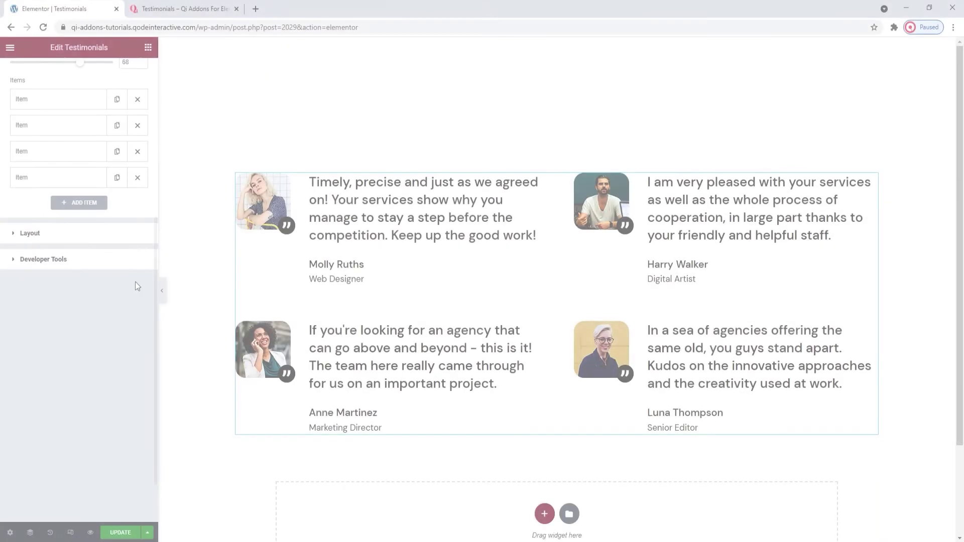
{"action": "scroll", "coordinate": [126, 285], "scroll_direction": "up", "scroll_amount": 3}
{"action": "scroll", "coordinate": [120, 287], "scroll_direction": "up", "scroll_amount": 3}
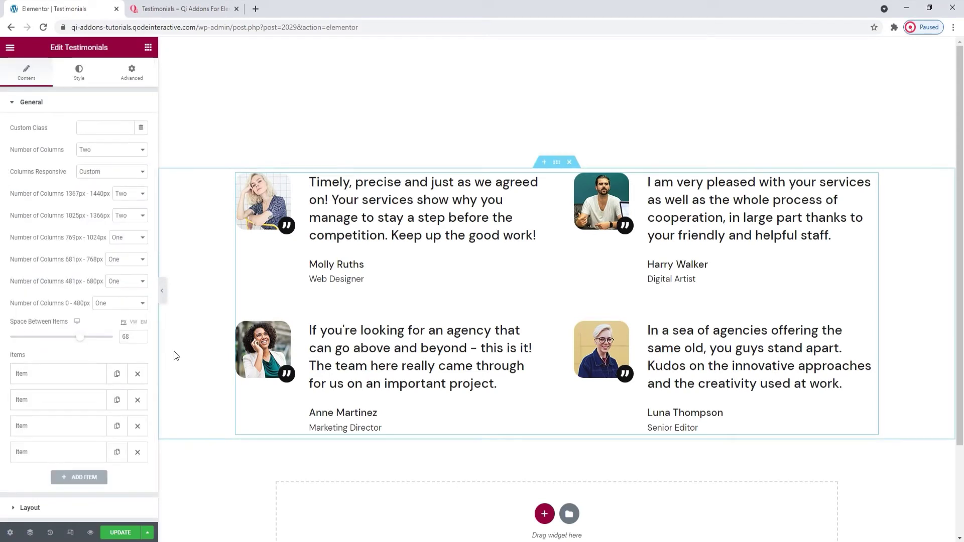
{"action": "scroll", "coordinate": [201, 336], "scroll_direction": "down", "scroll_amount": 1}
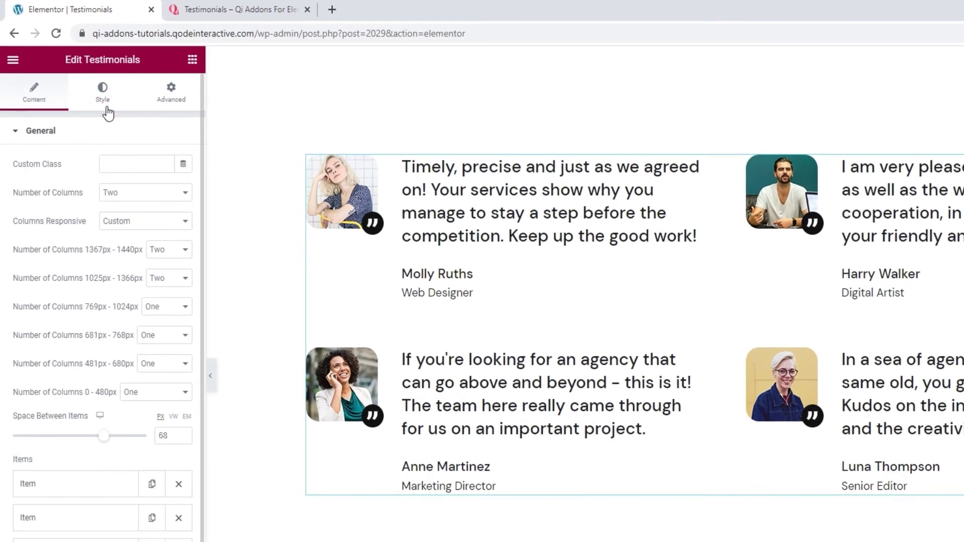
- In Quote Style, upload the custom quote-icon1.svg as the testimonials' quote icon instead of a built-in icon
{"action": "left_click", "coordinate": [105, 95]}
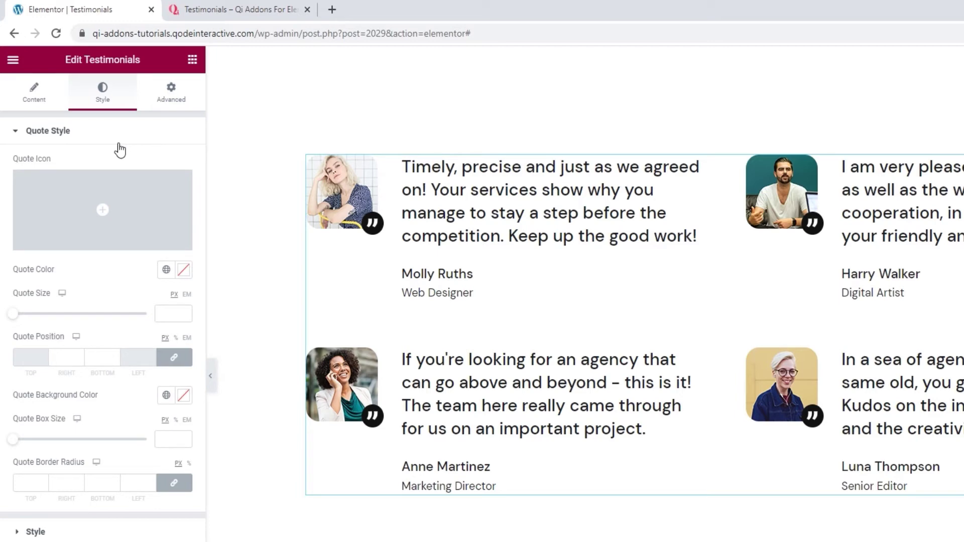
{"action": "left_click", "coordinate": [106, 216]}
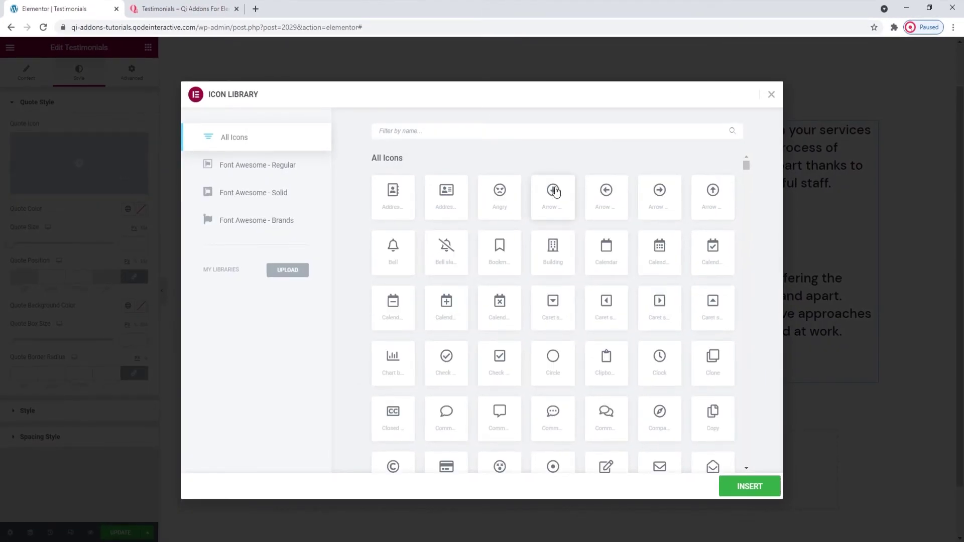
{"action": "left_click", "coordinate": [771, 94]}
{"action": "mouse_move", "coordinate": [124, 191]}
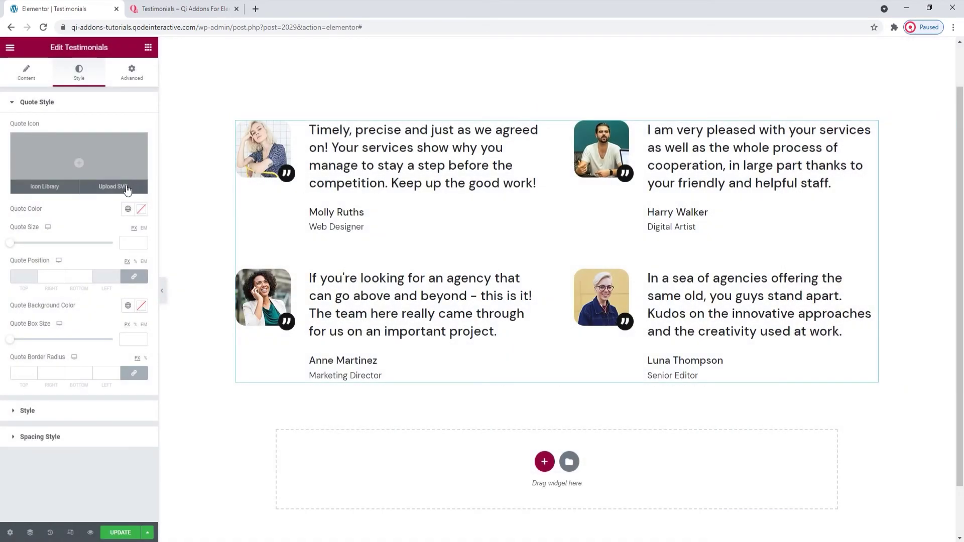
{"action": "left_click", "coordinate": [124, 192]}
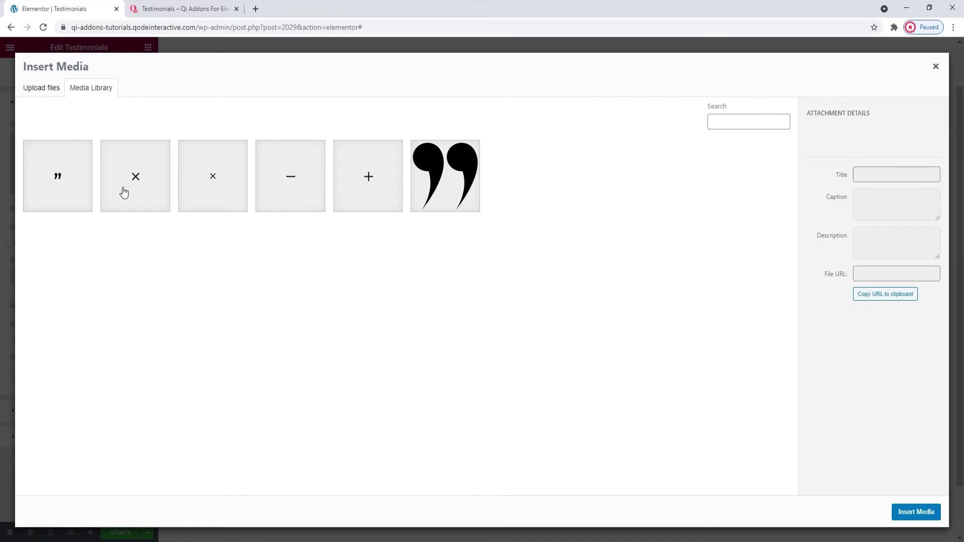
{"action": "left_click", "coordinate": [72, 180]}
{"action": "left_click", "coordinate": [916, 516]}
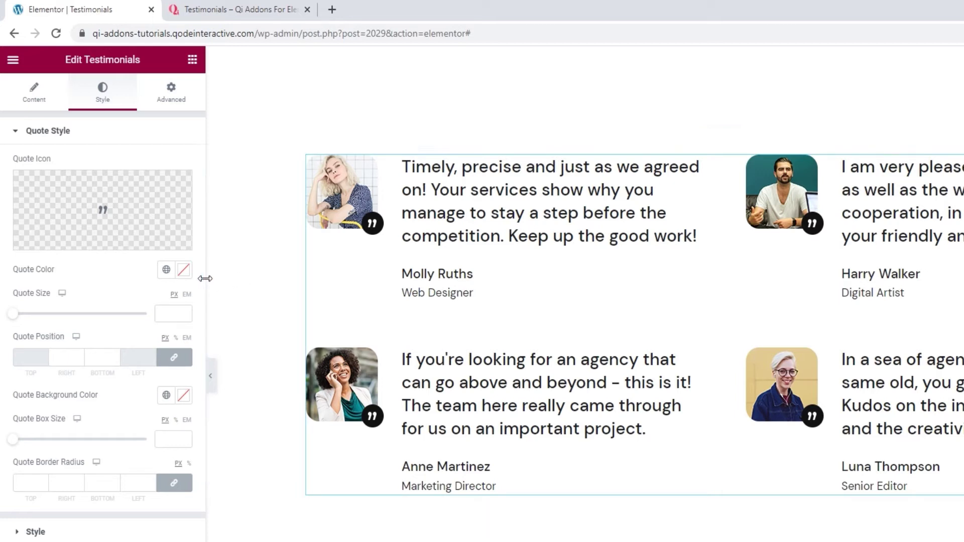
- Try a red quote colour, then reset it to the default
{"action": "left_click", "coordinate": [183, 270]}
{"action": "left_click_drag", "start_coordinate": [136, 339], "coordinate": [115, 345]}
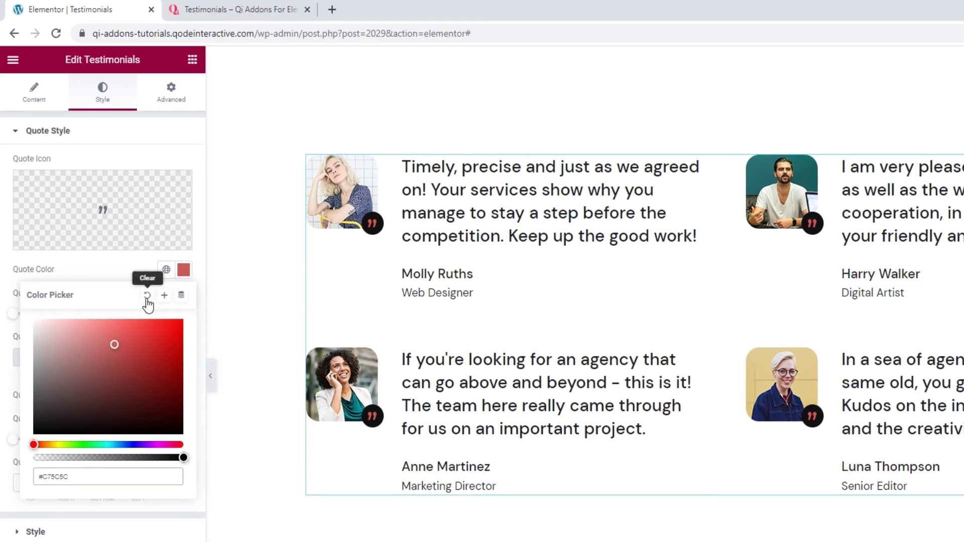
{"action": "left_click", "coordinate": [147, 299]}
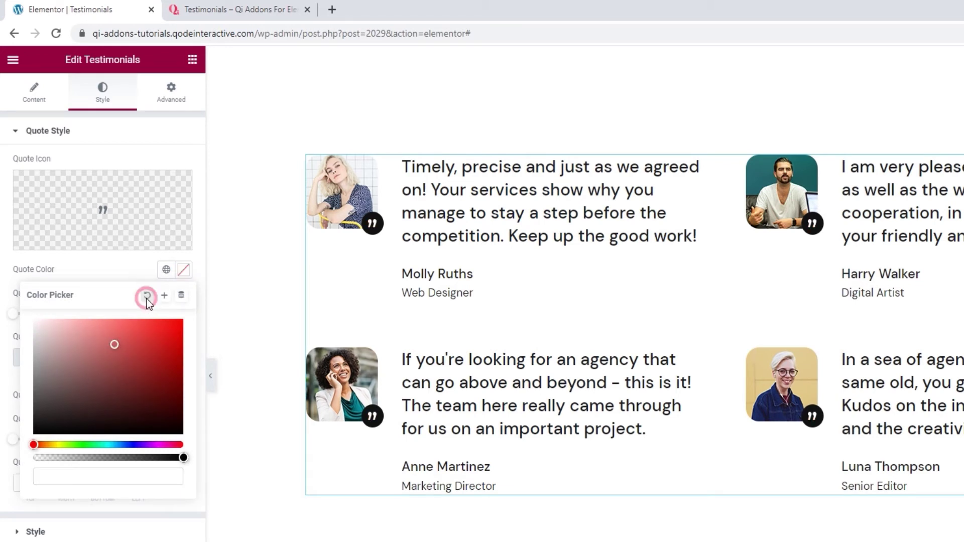
{"action": "left_click", "coordinate": [135, 268]}
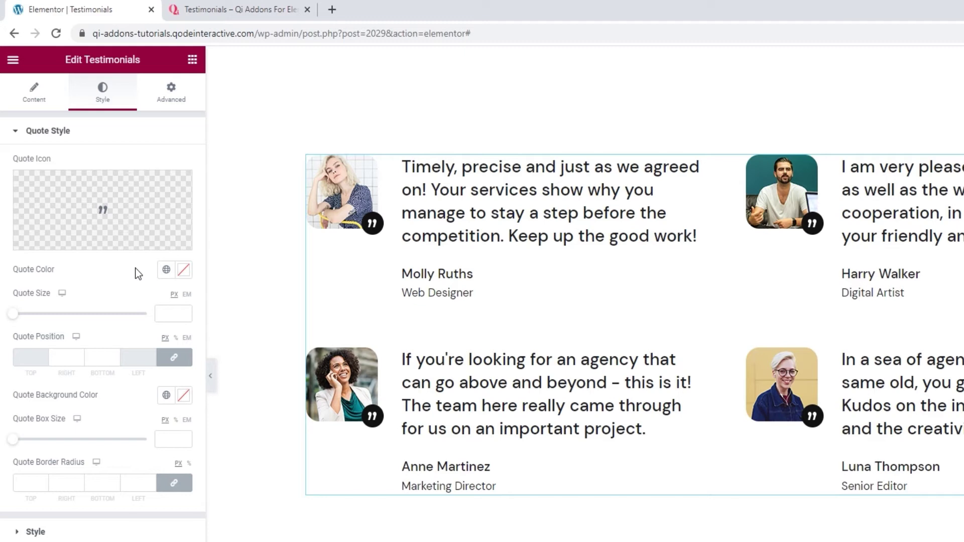
- Set Quote Size to 10 and Quote Box Size to 36
{"action": "left_click_drag", "start_coordinate": [17, 318], "coordinate": [33, 320]}
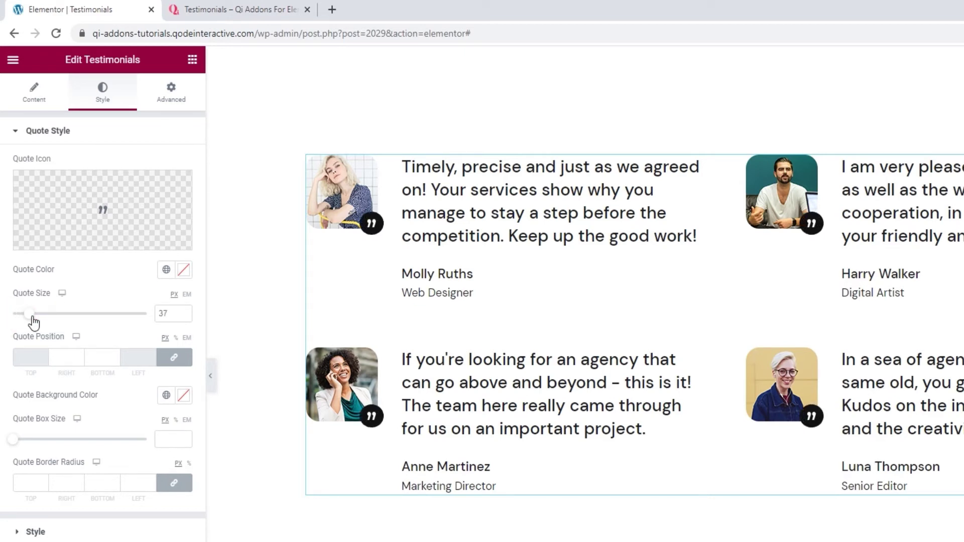
{"action": "double_click", "coordinate": [171, 313]}
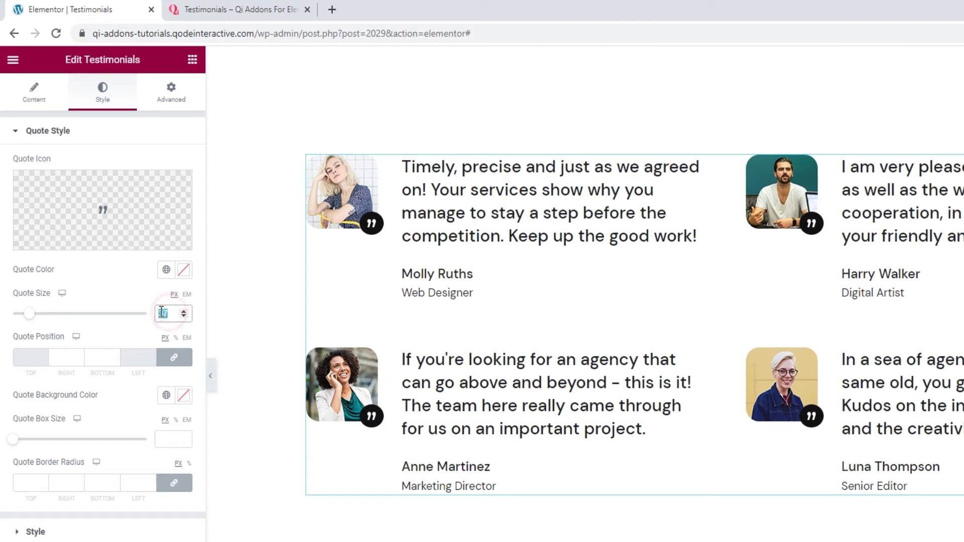
{"action": "type", "text": "10"}
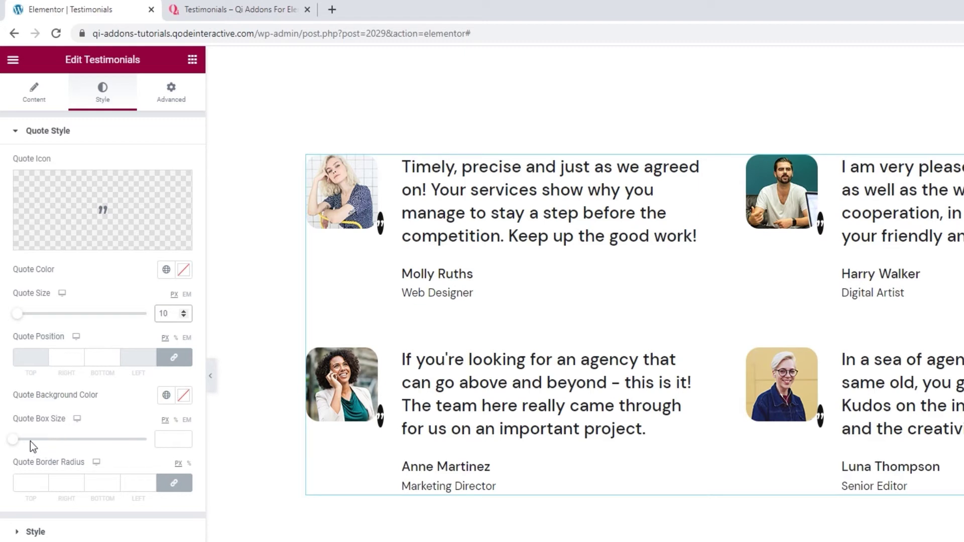
{"action": "left_click_drag", "start_coordinate": [14, 440], "coordinate": [67, 446]}
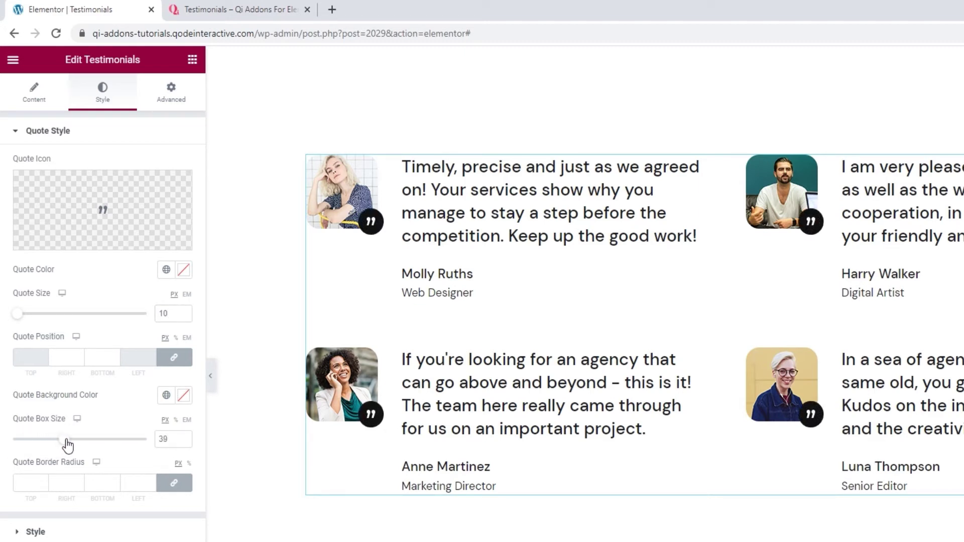
{"action": "left_click", "coordinate": [184, 442]}
{"action": "left_click", "coordinate": [184, 443]}
{"action": "left_click", "coordinate": [183, 443]}
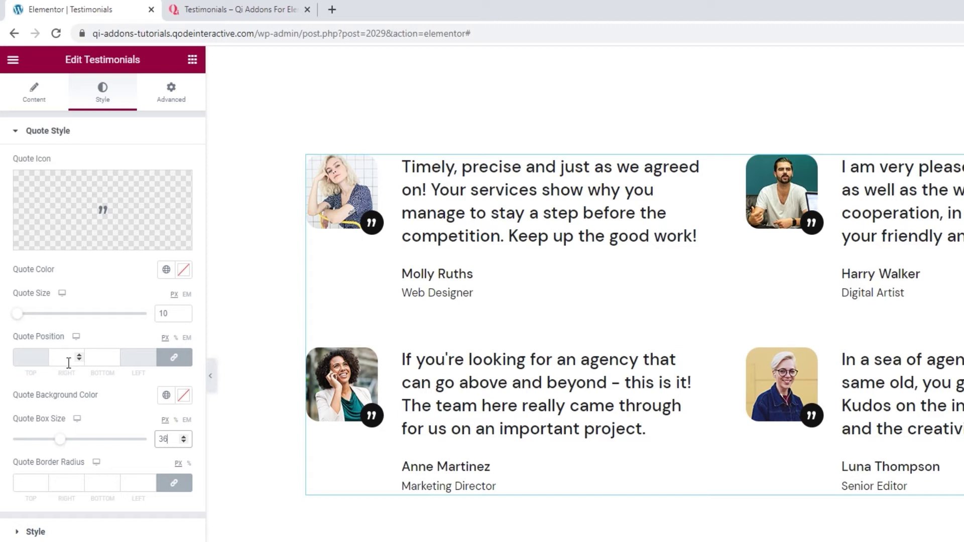
- Set the Quote Position Right and Bottom offsets to -15
{"action": "left_click_drag", "start_coordinate": [79, 357], "coordinate": [80, 358]}
{"action": "left_click", "coordinate": [79, 357]}
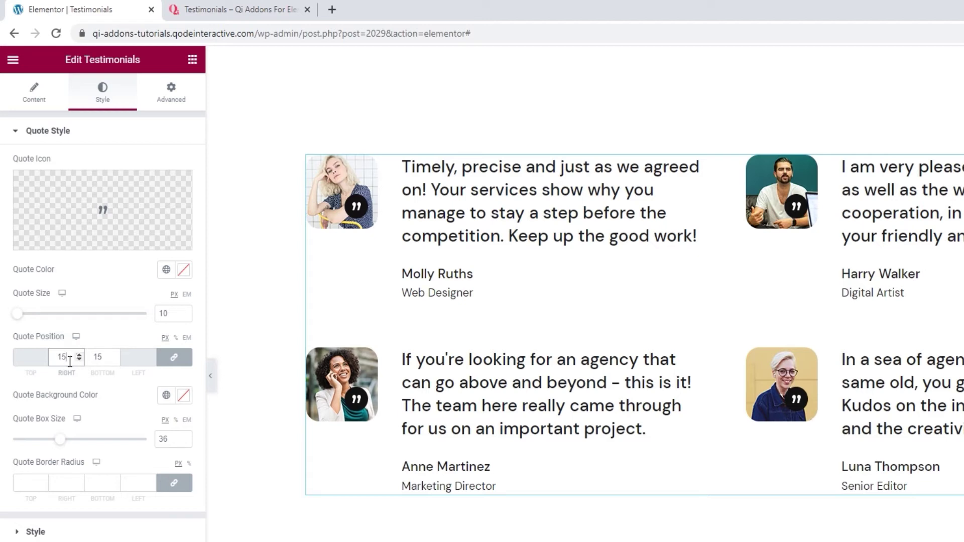
{"action": "left_click", "coordinate": [61, 361]}
{"action": "type", "text": "-"}
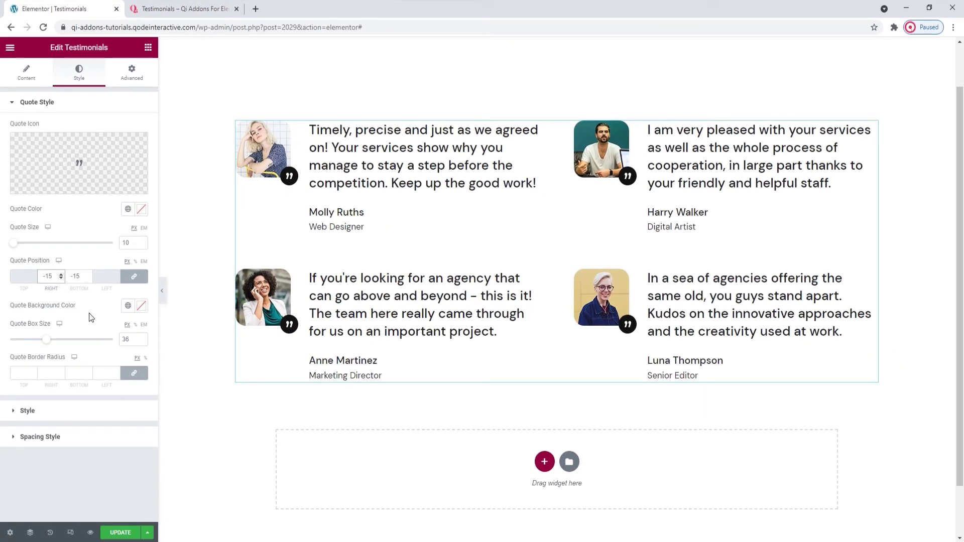
{"action": "left_click", "coordinate": [88, 312]}
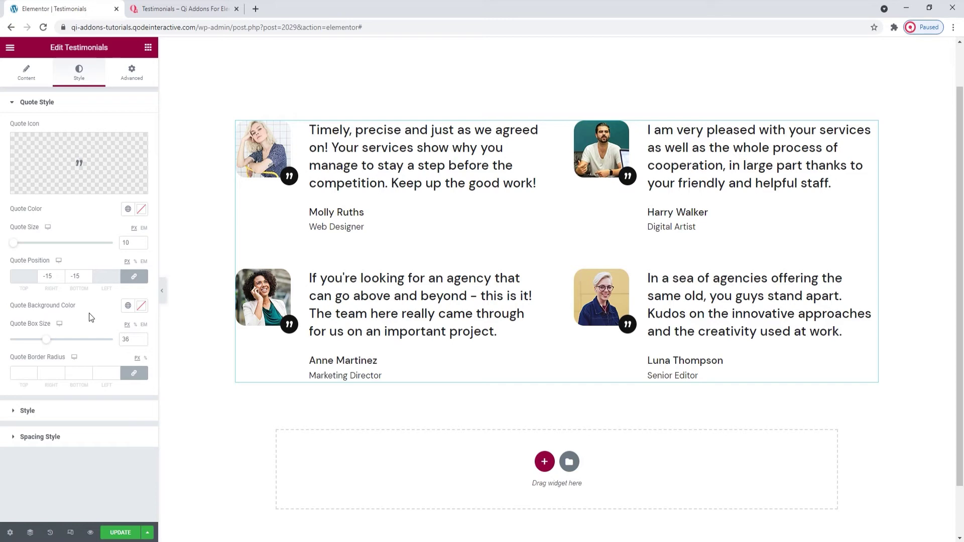
- Try a red quote background colour, then clear it back to default
{"action": "left_click", "coordinate": [141, 305]}
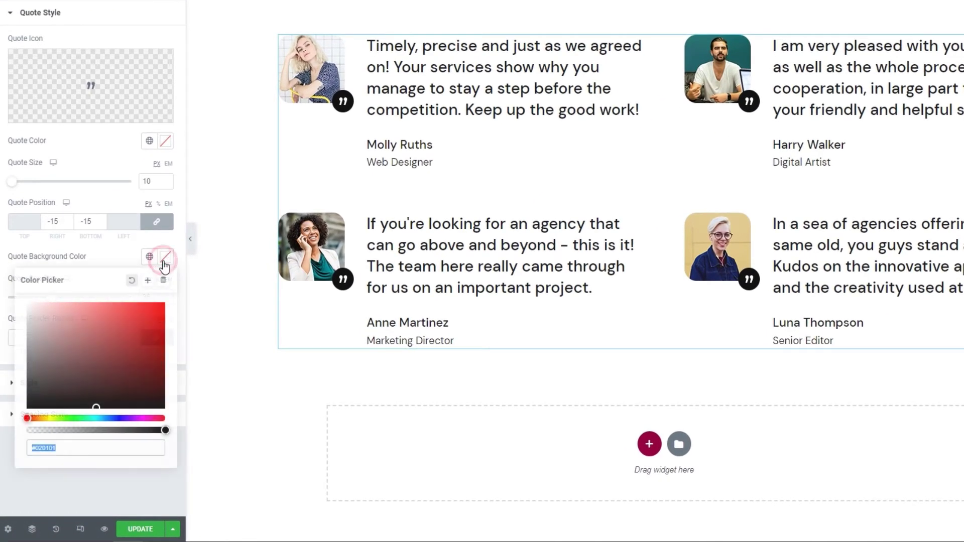
{"action": "left_click", "coordinate": [125, 333]}
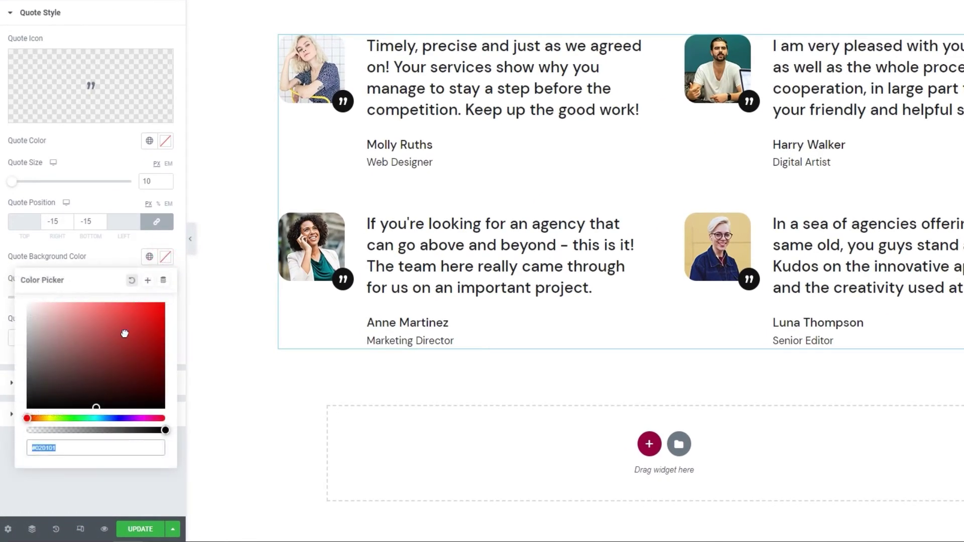
{"action": "left_click", "coordinate": [112, 324]}
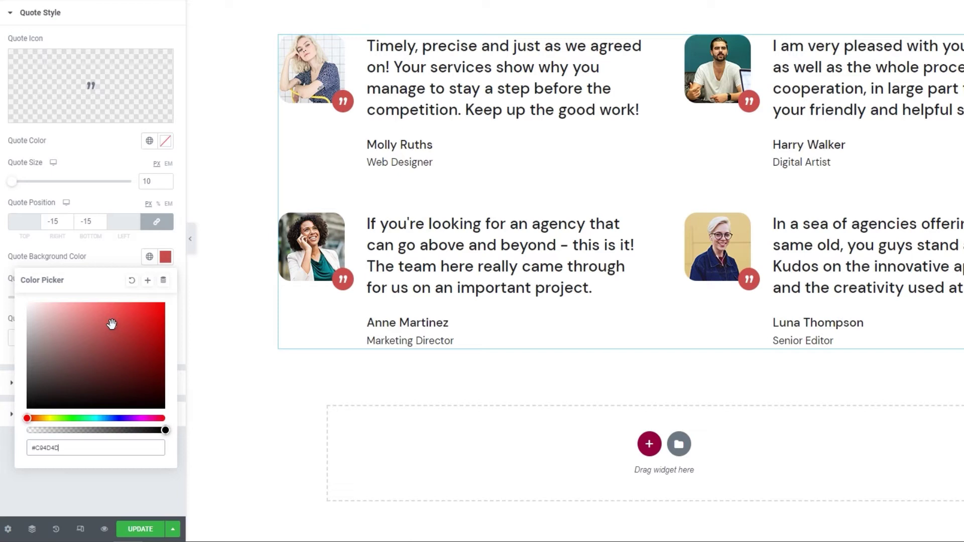
{"action": "left_click", "coordinate": [131, 280]}
{"action": "left_click", "coordinate": [125, 261]}
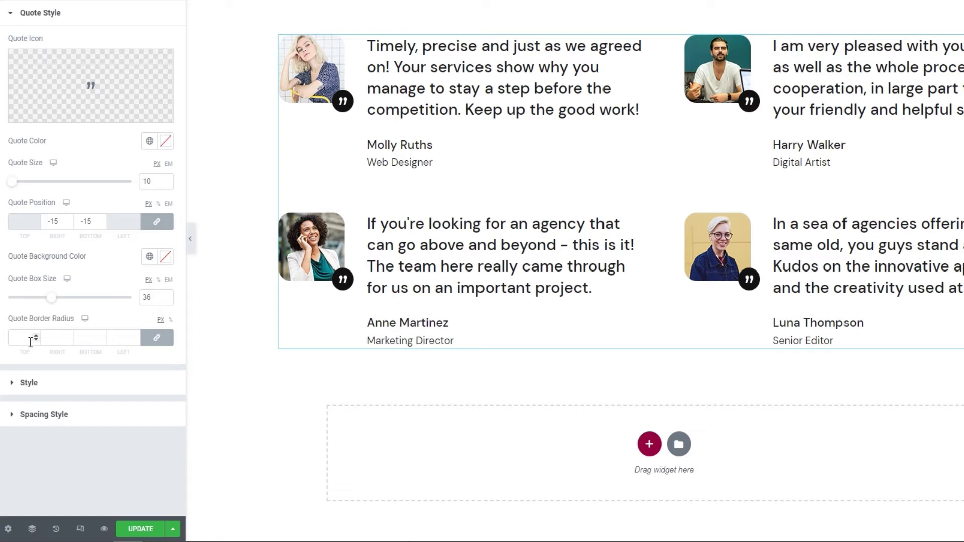
- Delete the 16 from Quote Border Radius, leaving all four corner fields empty
{"action": "left_click", "coordinate": [31, 343]}
{"action": "type", "text": "6"}
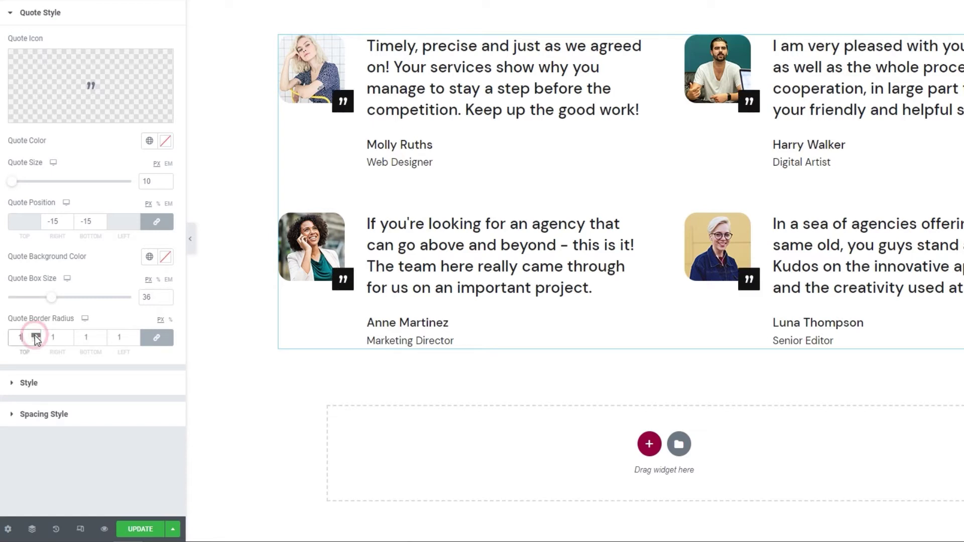
{"action": "key", "text": "BackSpace"}
{"action": "type", "text": "16"}
{"action": "left_click_drag", "start_coordinate": [26, 337], "coordinate": [12, 337]}
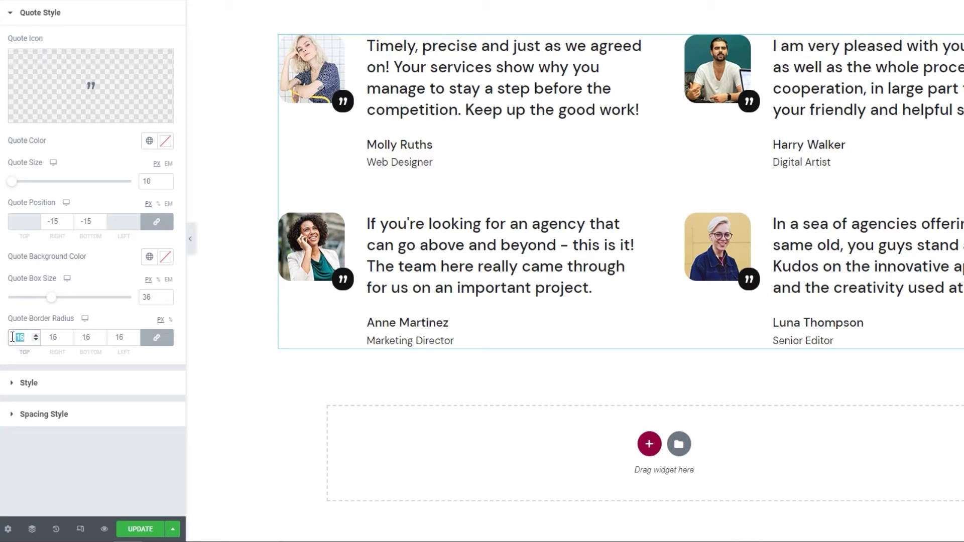
{"action": "key", "text": "BackSpace"}
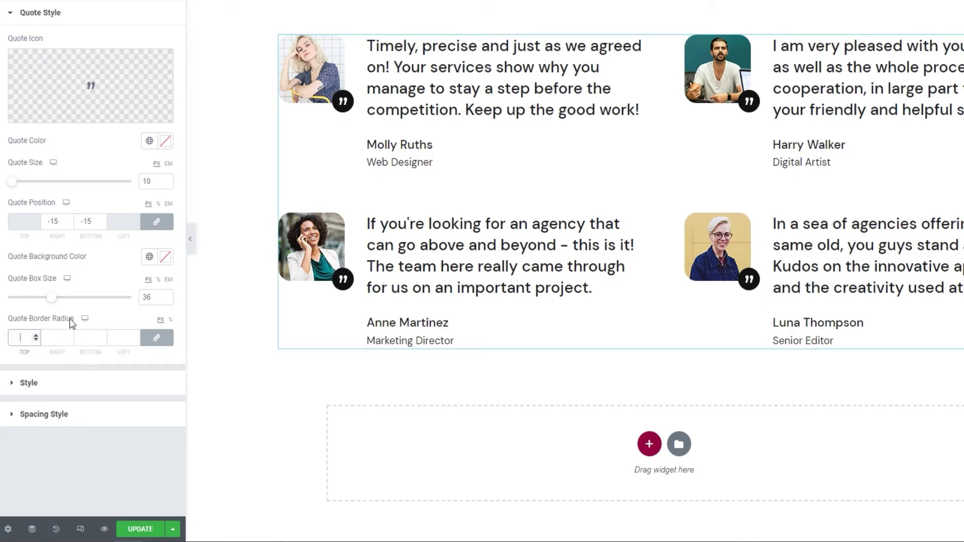
{"action": "left_click", "coordinate": [99, 308]}
{"action": "left_click", "coordinate": [83, 390]}
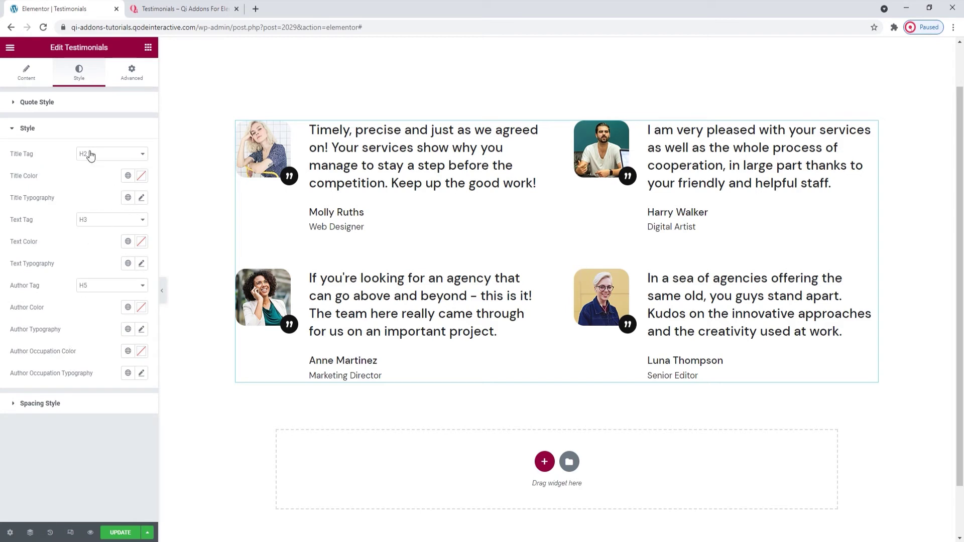
- Keep the testimonial titles as H2 after checking the title typography options
{"action": "left_click", "coordinate": [93, 154]}
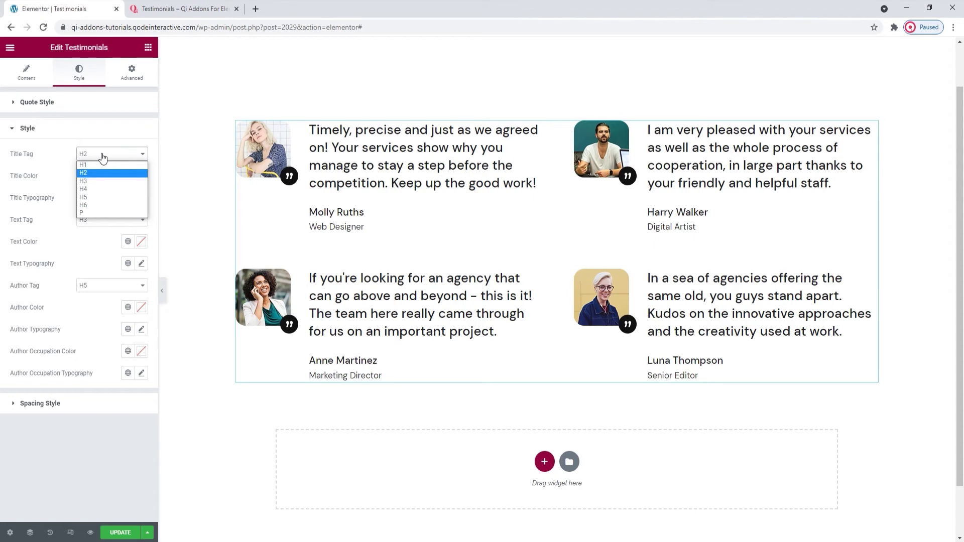
{"action": "left_click", "coordinate": [103, 157]}
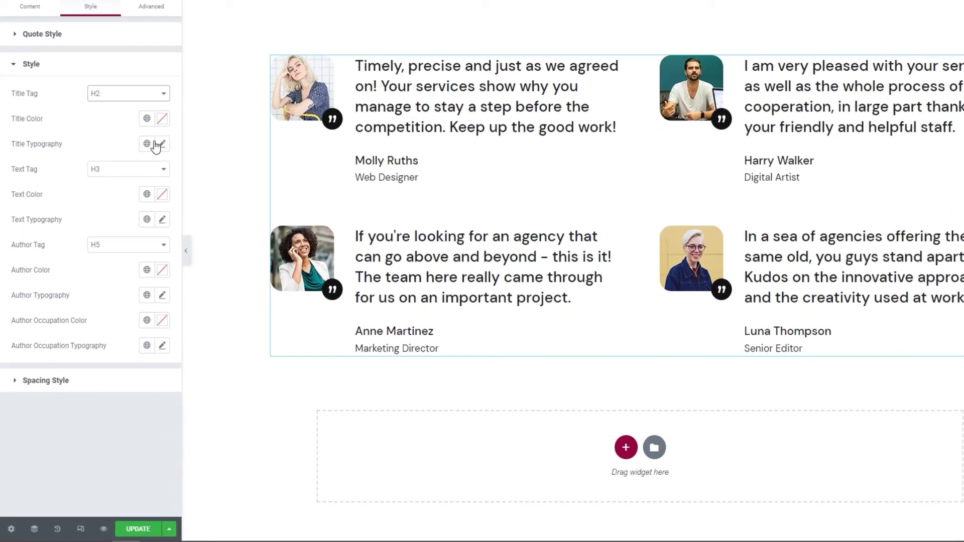
{"action": "left_click", "coordinate": [160, 145]}
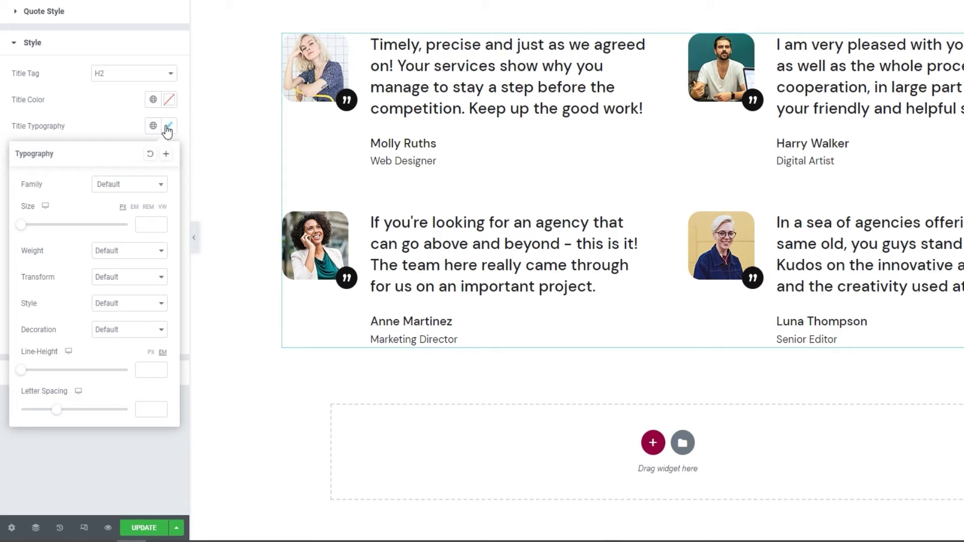
{"action": "left_click", "coordinate": [134, 123]}
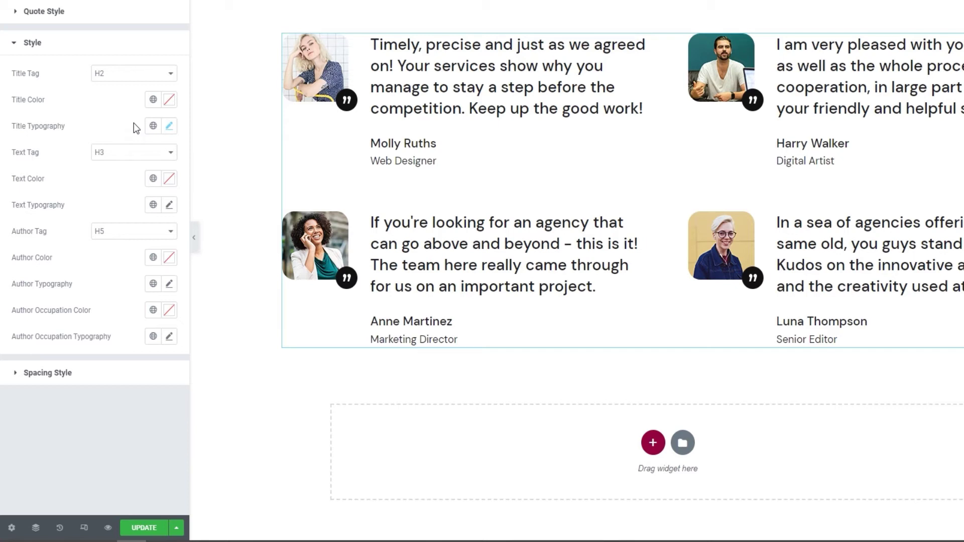
- Set Text Tag to P, and try a red text colour before resetting it
{"action": "left_click", "coordinate": [126, 159]}
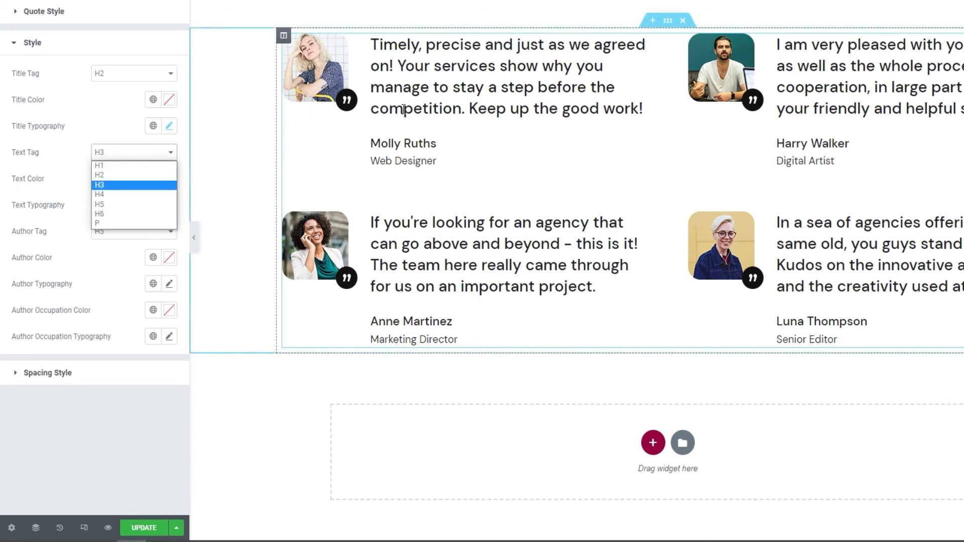
{"action": "left_click", "coordinate": [128, 224]}
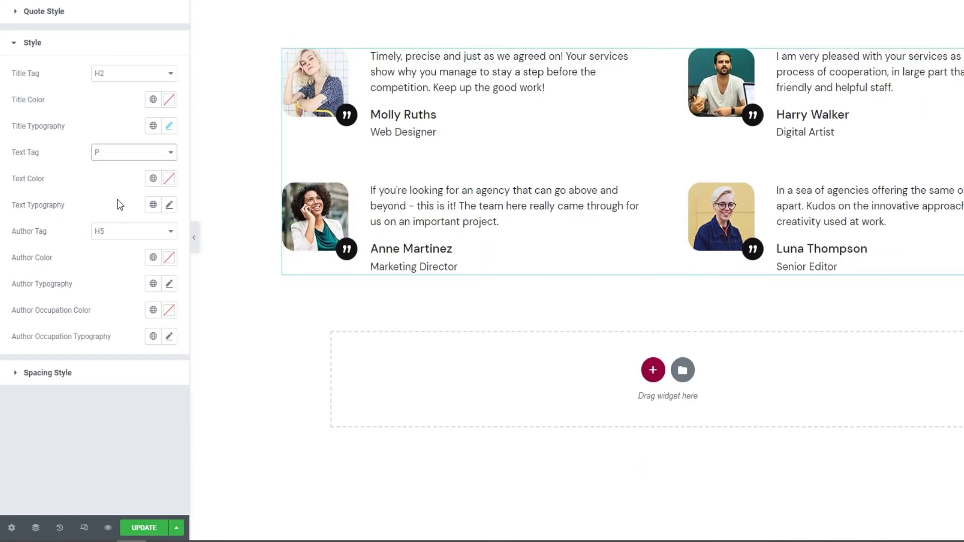
{"action": "left_click", "coordinate": [169, 180]}
{"action": "left_click_drag", "start_coordinate": [149, 240], "coordinate": [129, 242]}
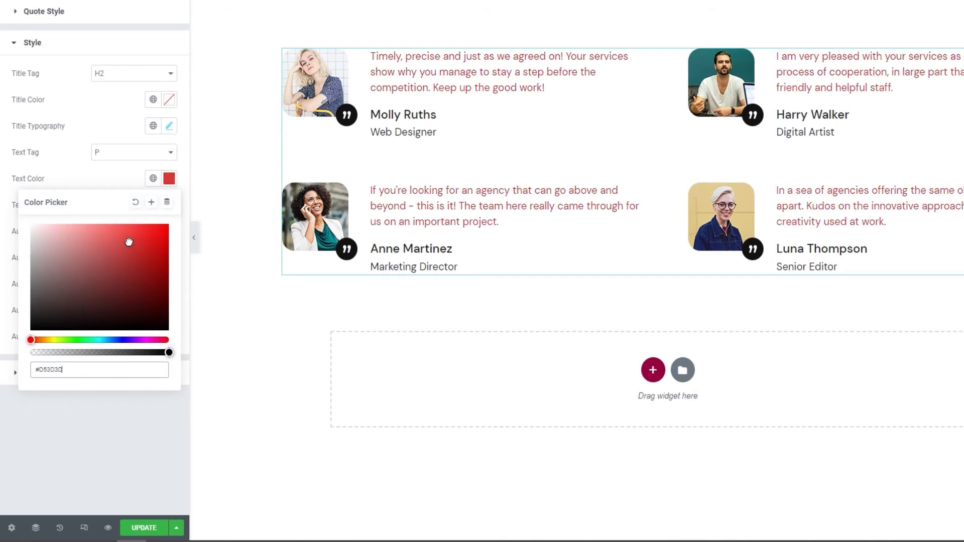
{"action": "left_click", "coordinate": [135, 202]}
{"action": "left_click", "coordinate": [133, 182]}
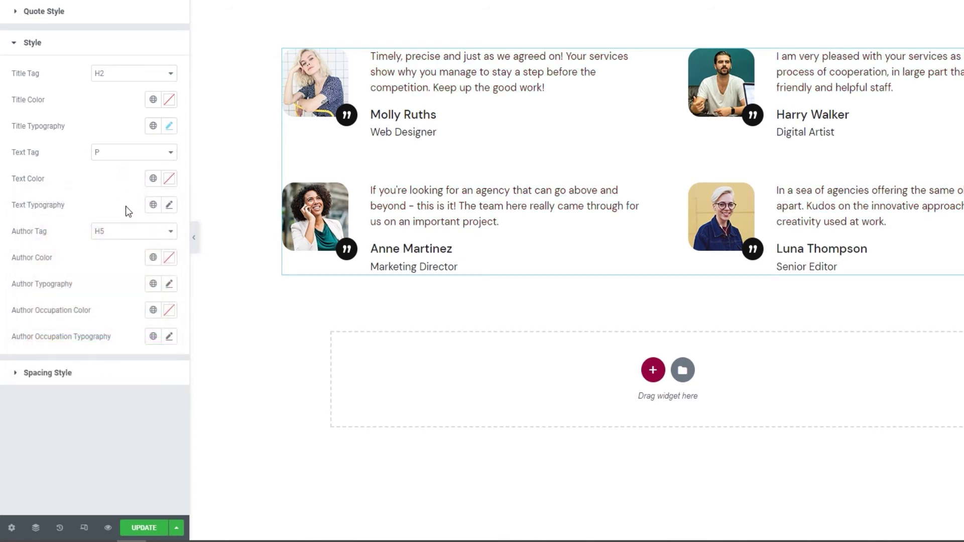
- Set the testimonial text font size to 19, keeping the default font family
{"action": "left_click", "coordinate": [170, 205]}
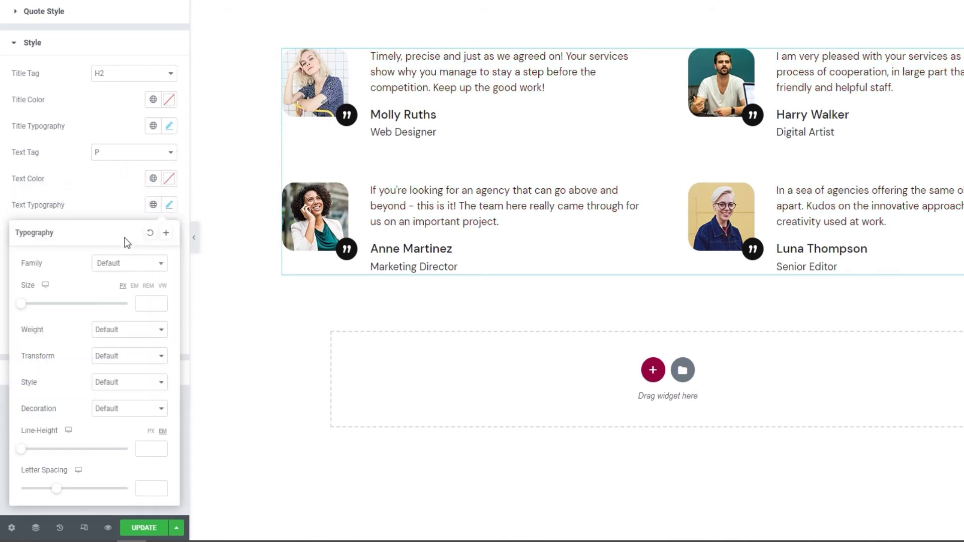
{"action": "left_click", "coordinate": [134, 262]}
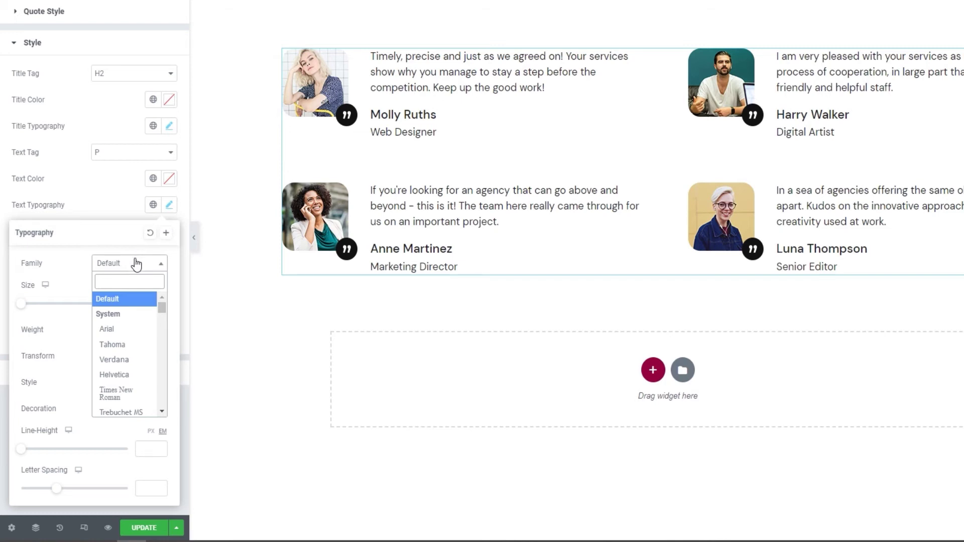
{"action": "left_click", "coordinate": [134, 262]}
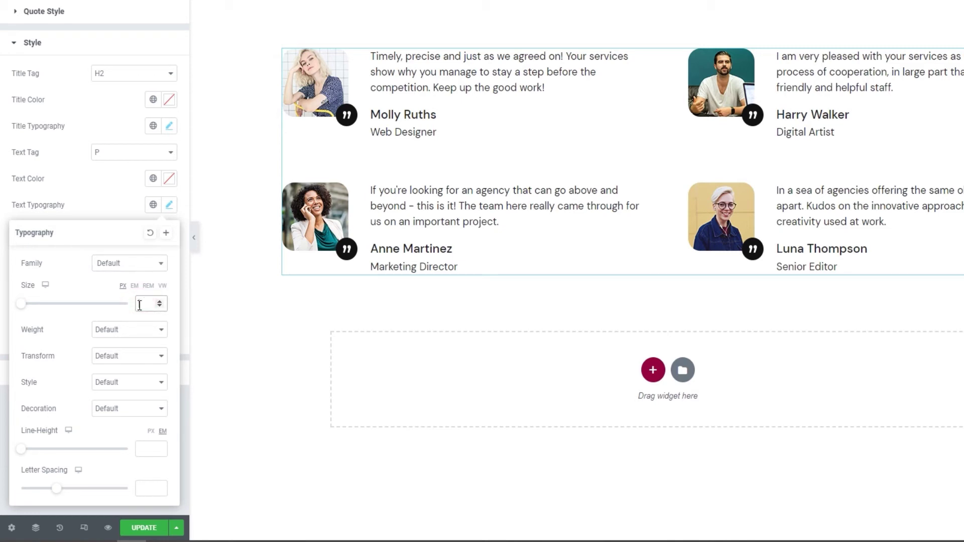
{"action": "left_click", "coordinate": [139, 304]}
{"action": "type", "text": "19"}
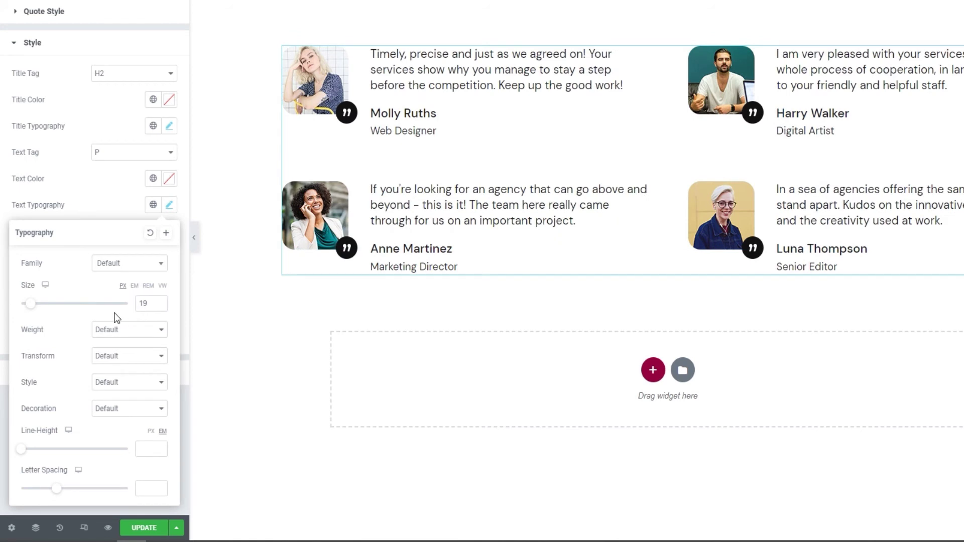
- Leave weight, transform, style and decoration at default and set line height to 28 px
{"action": "left_click", "coordinate": [131, 329]}
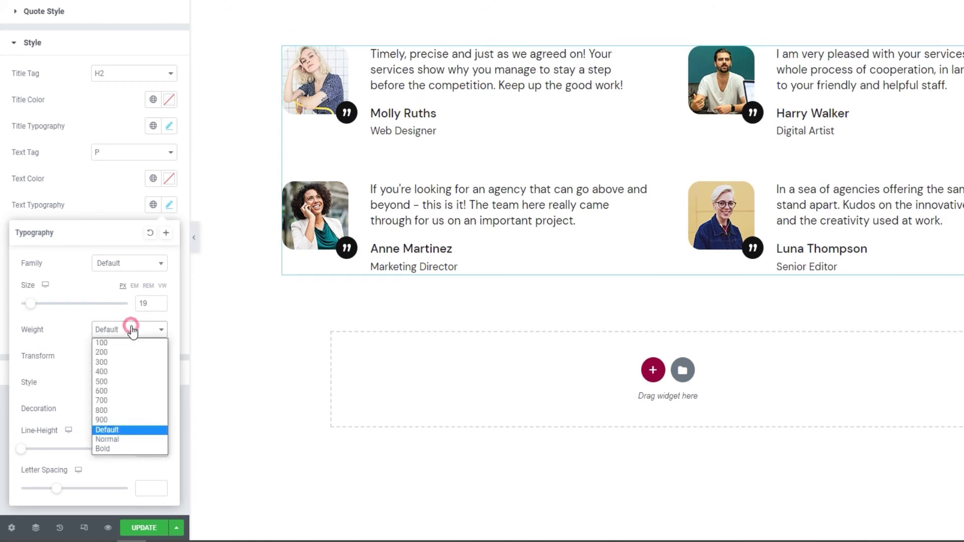
{"action": "left_click", "coordinate": [149, 329]}
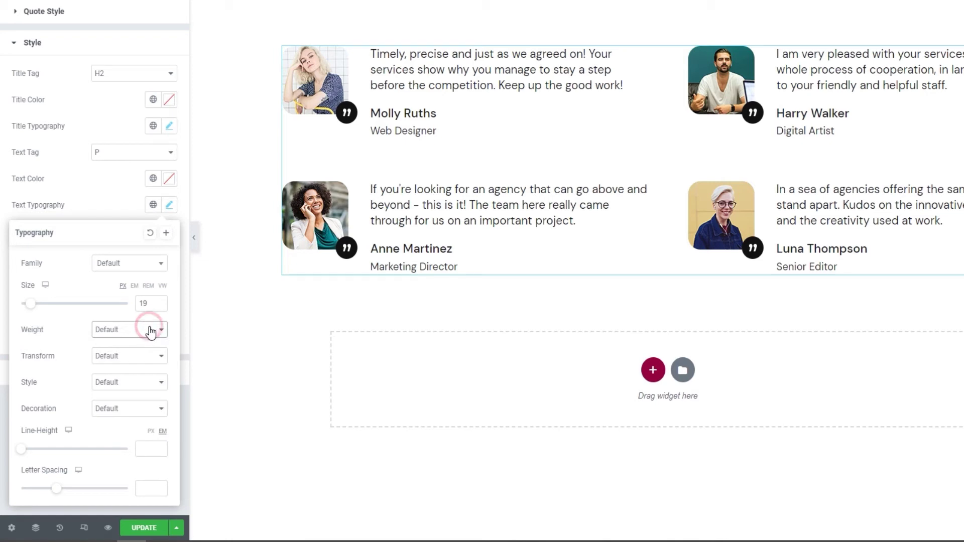
{"action": "left_click", "coordinate": [146, 360]}
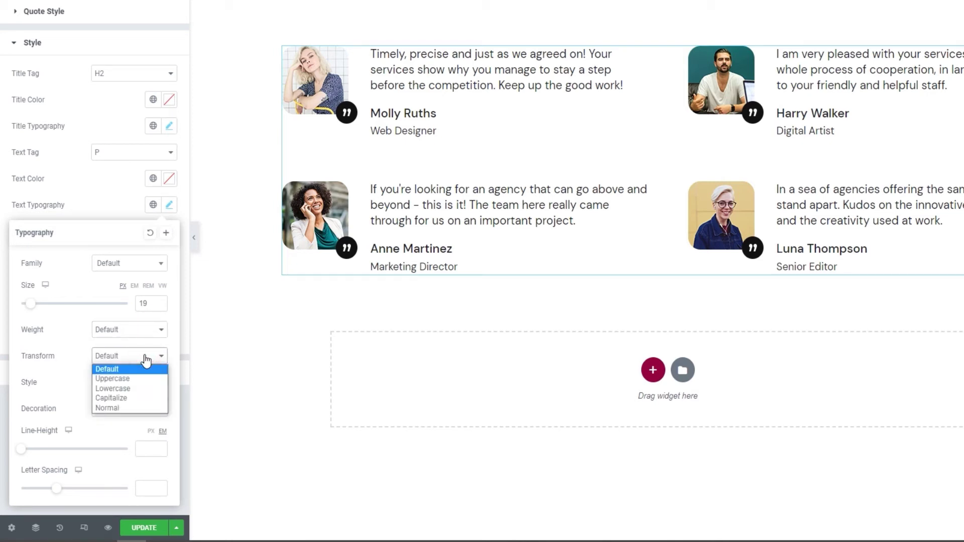
{"action": "left_click", "coordinate": [146, 359]}
{"action": "left_click", "coordinate": [143, 384]}
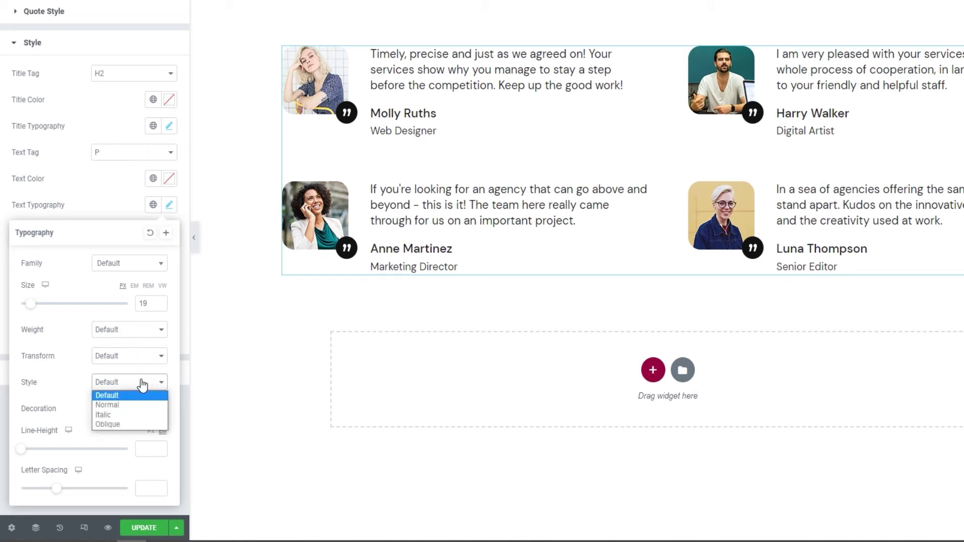
{"action": "left_click", "coordinate": [143, 383]}
{"action": "left_click", "coordinate": [142, 408]}
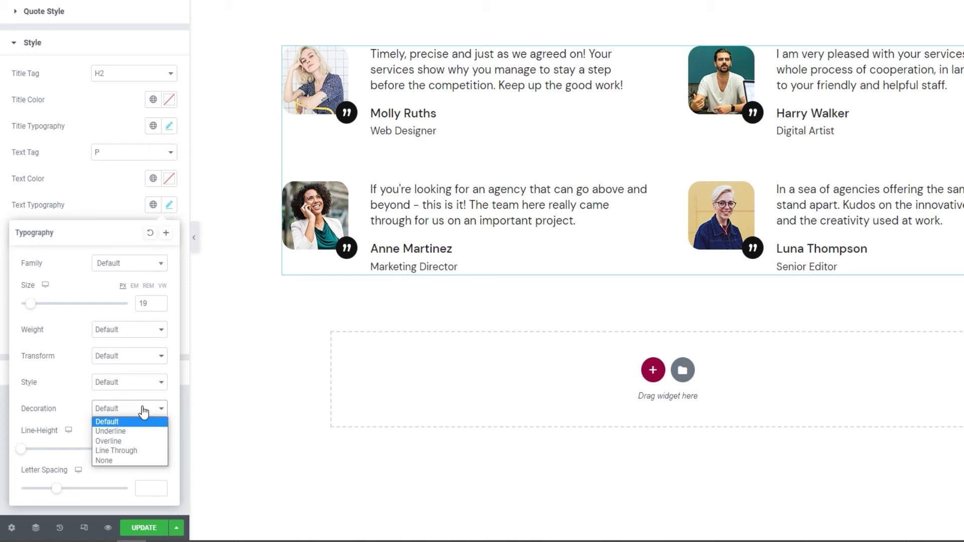
{"action": "left_click", "coordinate": [144, 410]}
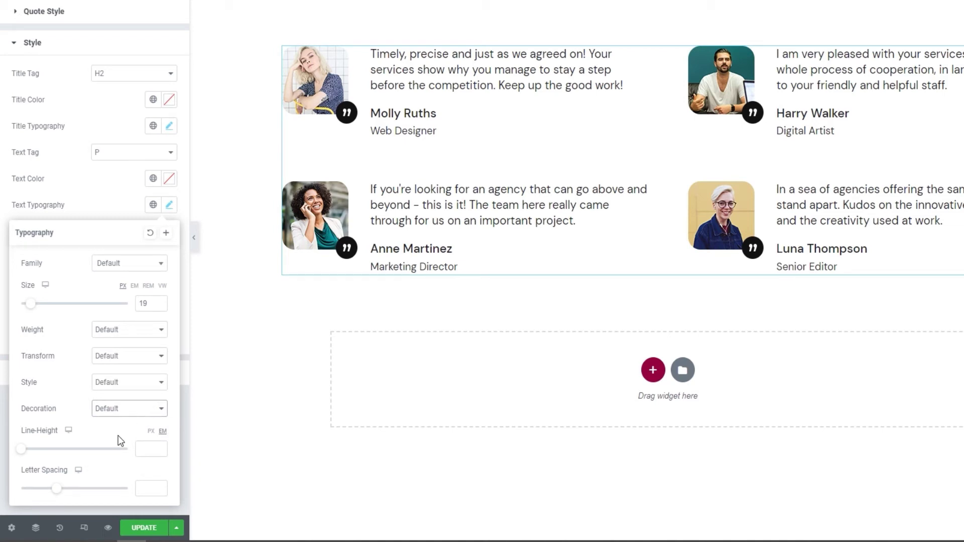
{"action": "left_click", "coordinate": [150, 431]}
{"action": "left_click", "coordinate": [149, 450]}
{"action": "type", "text": "28"}
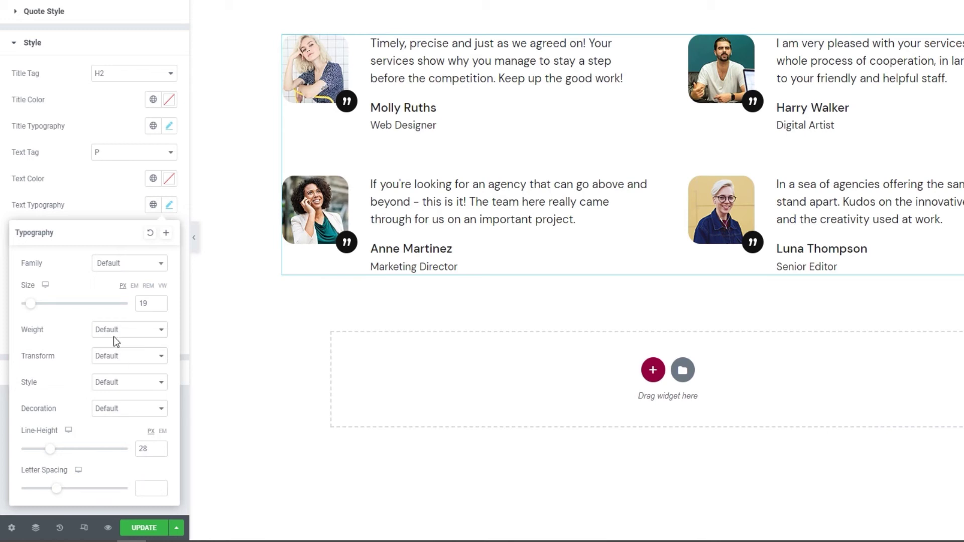
- Keep author names as H5 with default colour, trying and discarding red
{"action": "left_click", "coordinate": [110, 210]}
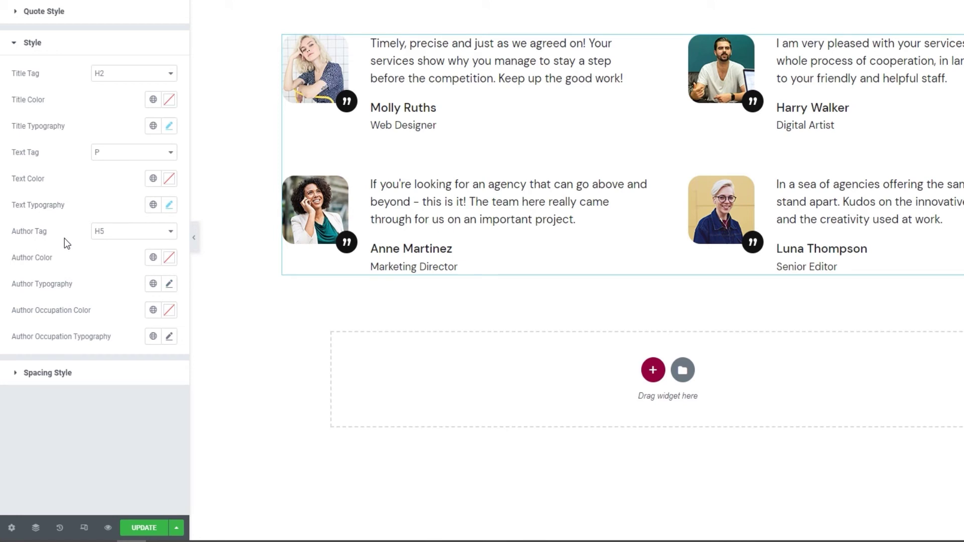
{"action": "left_click", "coordinate": [127, 242]}
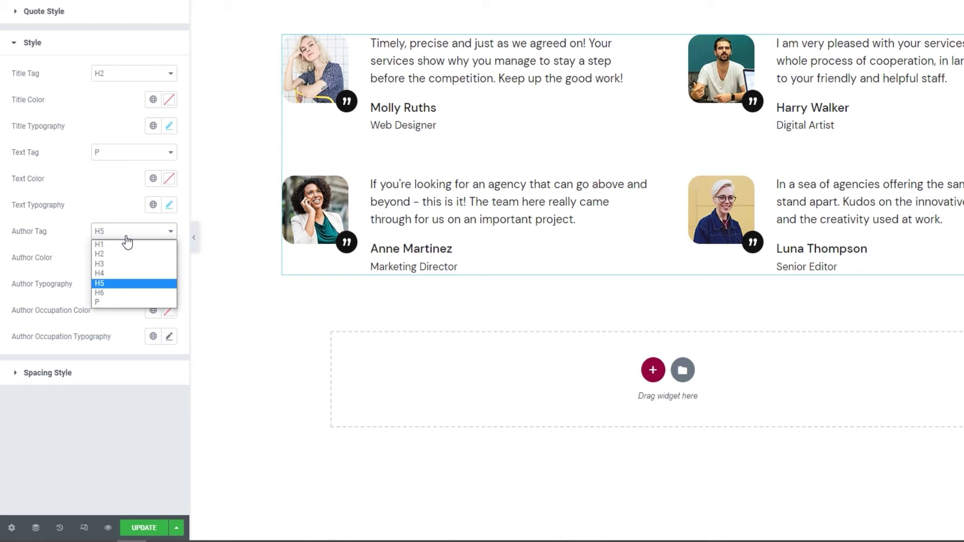
{"action": "left_click", "coordinate": [127, 242]}
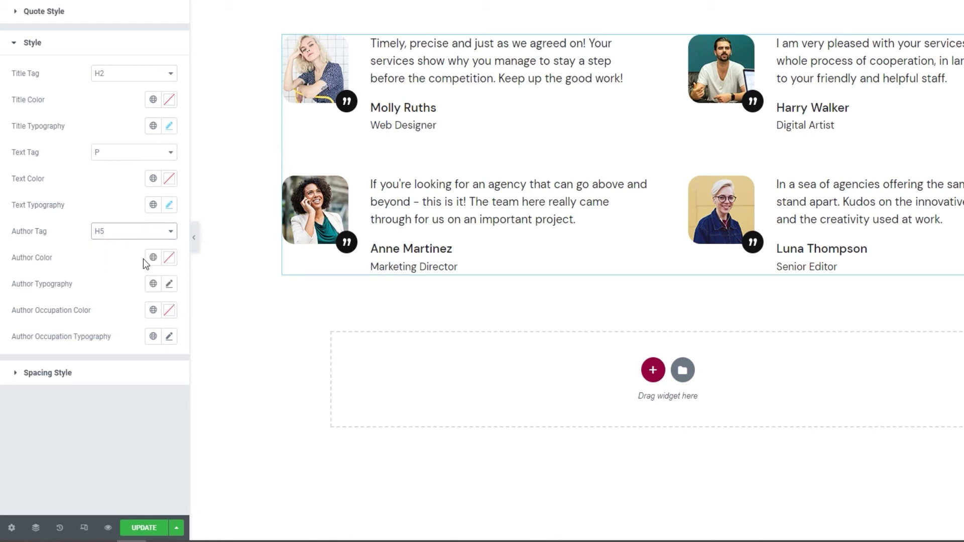
{"action": "left_click", "coordinate": [170, 257]}
{"action": "left_click", "coordinate": [118, 322]}
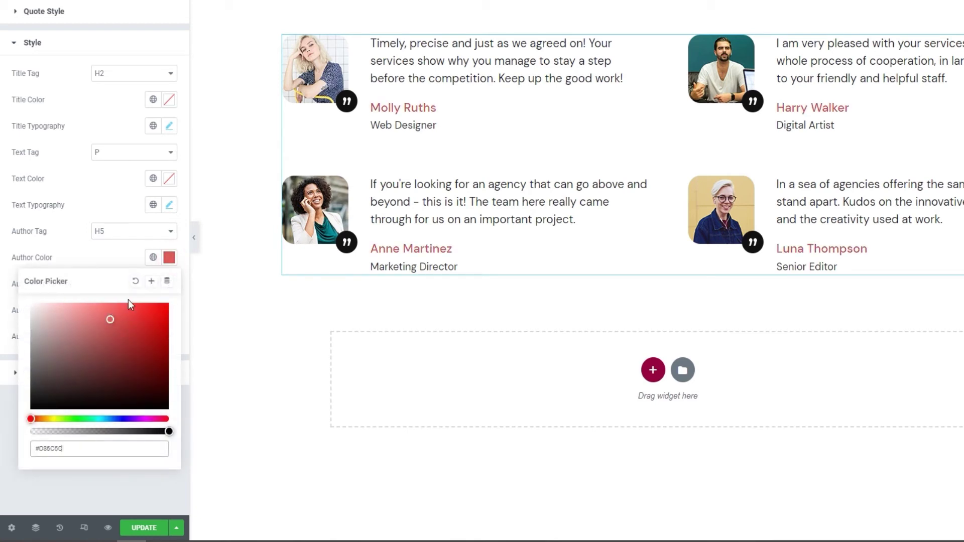
{"action": "left_click", "coordinate": [135, 280]}
{"action": "left_click", "coordinate": [125, 249]}
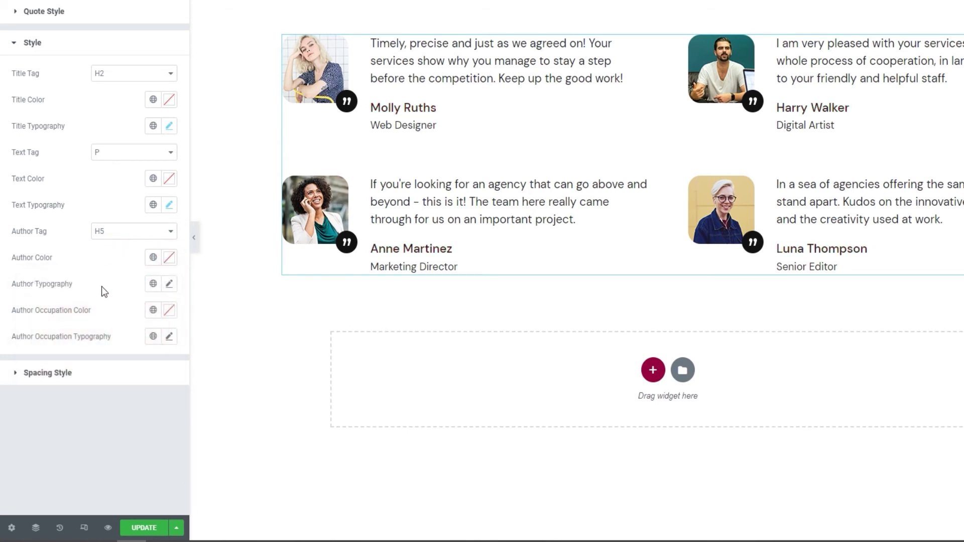
{"action": "left_click", "coordinate": [169, 285]}
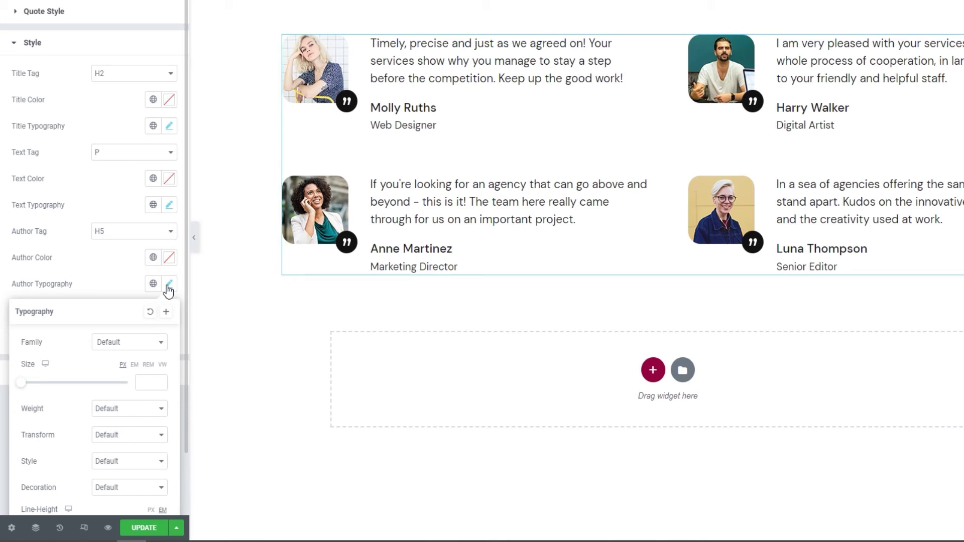
{"action": "scroll", "coordinate": [151, 282], "scroll_direction": "down", "scroll_amount": 2}
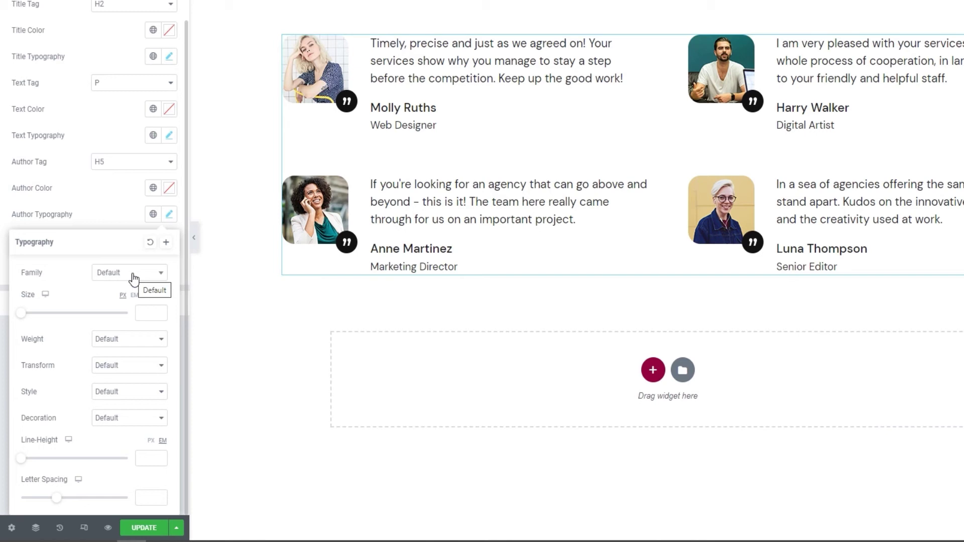
{"action": "left_click", "coordinate": [122, 204]}
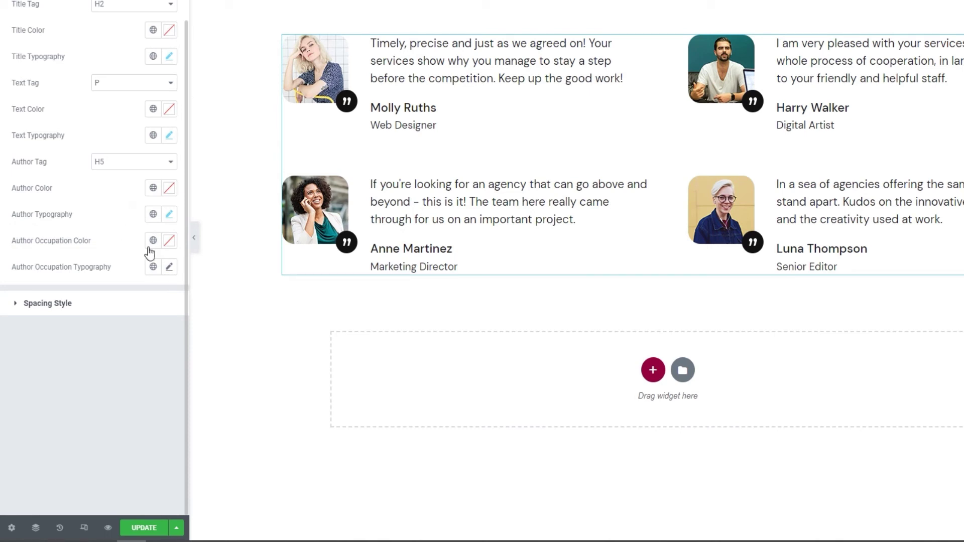
- Set Author Occupation Color to light grey #c4c4c4
{"action": "left_click", "coordinate": [170, 242]}
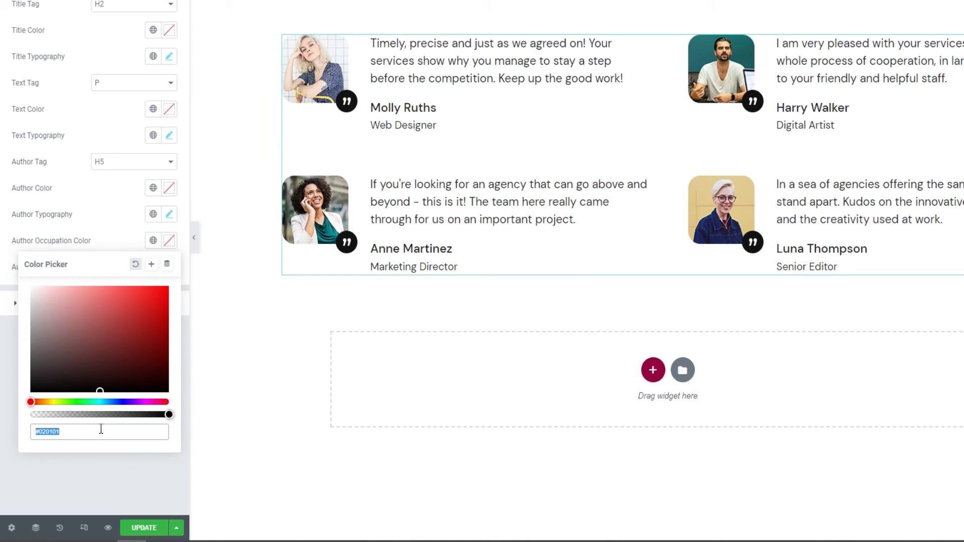
{"action": "left_click", "coordinate": [124, 355]}
{"action": "left_click", "coordinate": [131, 356]}
{"action": "double_click", "coordinate": [86, 500]}
{"action": "type", "text": "c4c4c4"}
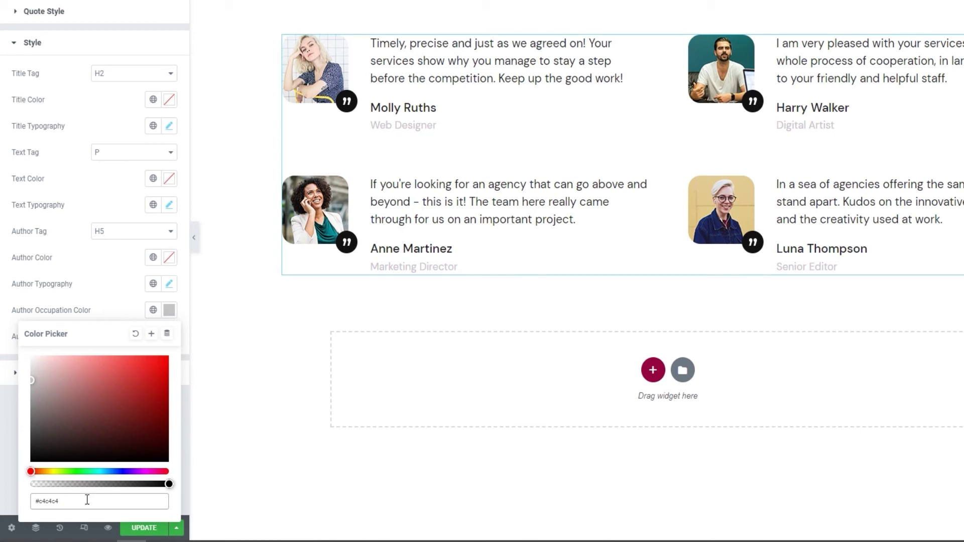
{"action": "left_click", "coordinate": [116, 302]}
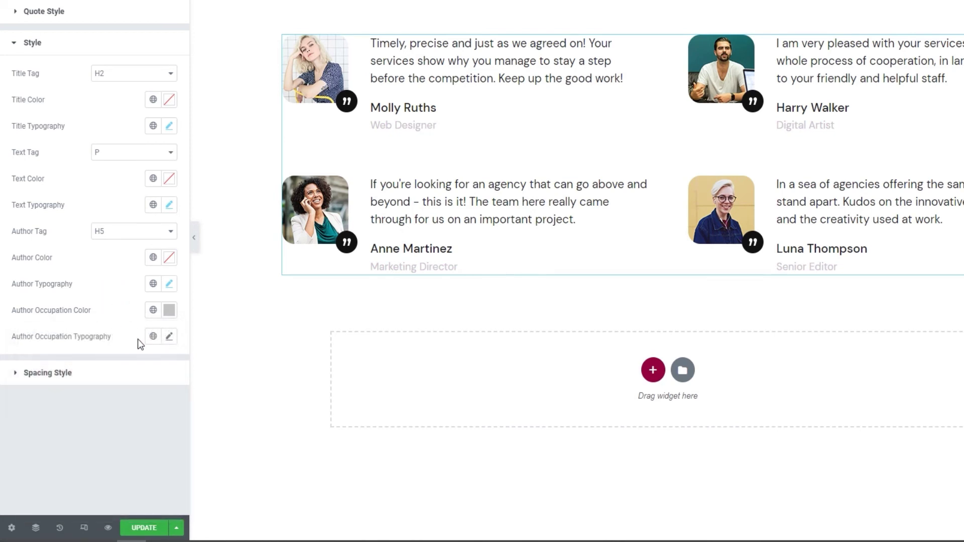
- Give the author occupation typography a size of 16 and weight 500
{"action": "left_click", "coordinate": [168, 337]}
{"action": "scroll", "coordinate": [128, 290], "scroll_direction": "down", "scroll_amount": 2}
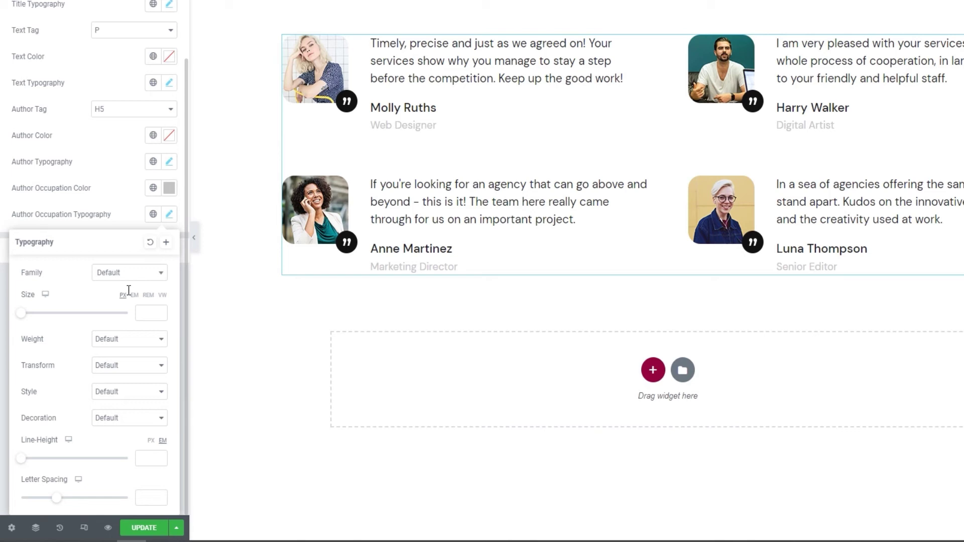
{"action": "left_click", "coordinate": [149, 314]}
{"action": "type", "text": "16"}
{"action": "left_click", "coordinate": [134, 348]}
{"action": "left_click", "coordinate": [122, 393]}
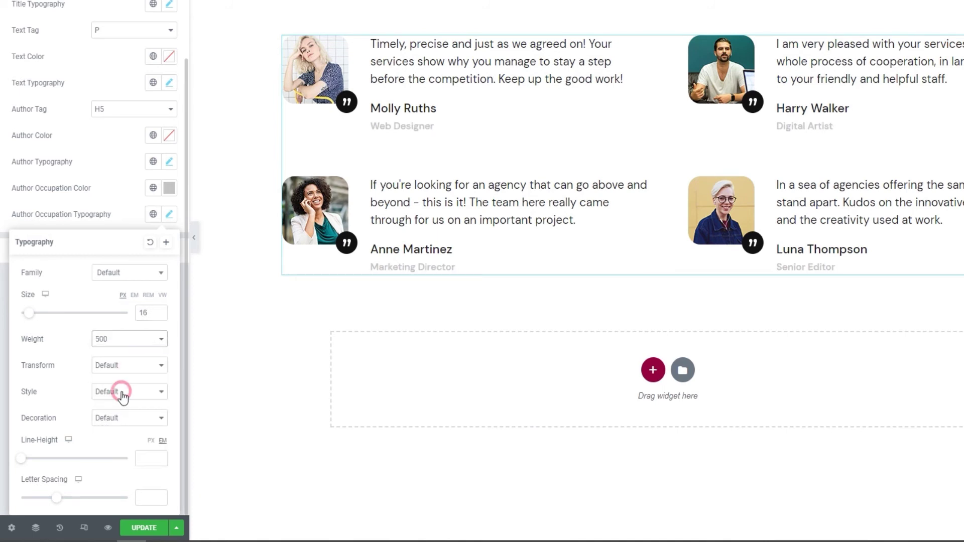
{"action": "left_click", "coordinate": [129, 214]}
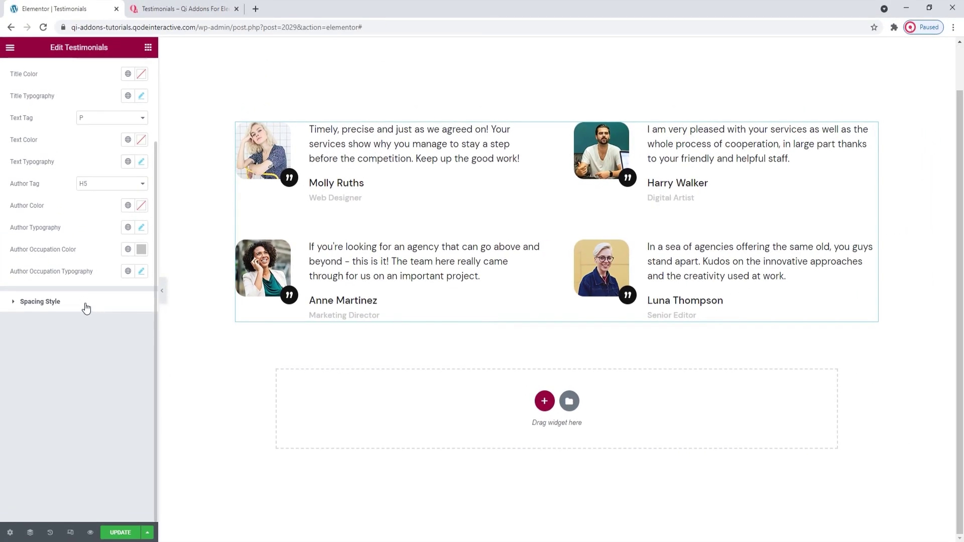
- Set the Item Text Margin Bottom to 27 px in Spacing Style
{"action": "left_click", "coordinate": [87, 308]}
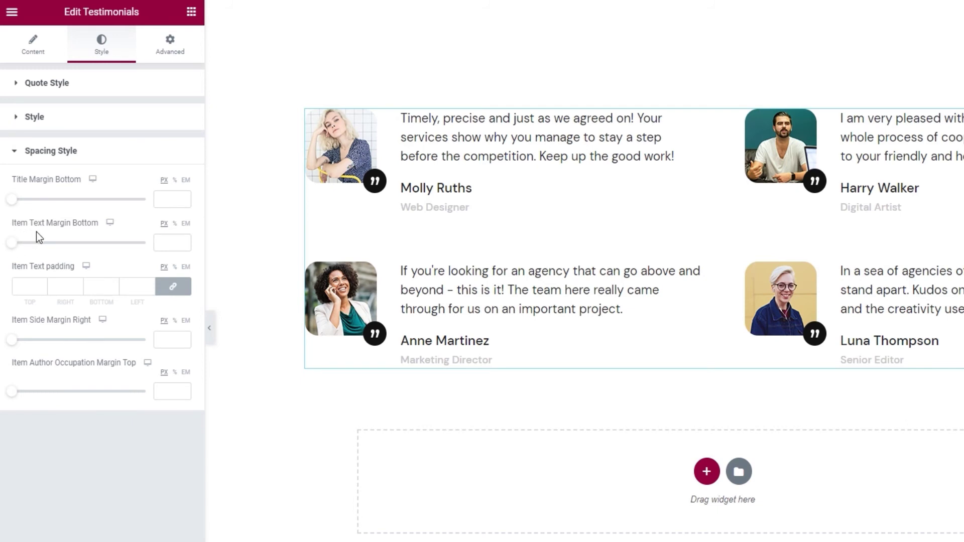
{"action": "left_click_drag", "start_coordinate": [12, 243], "coordinate": [39, 245]}
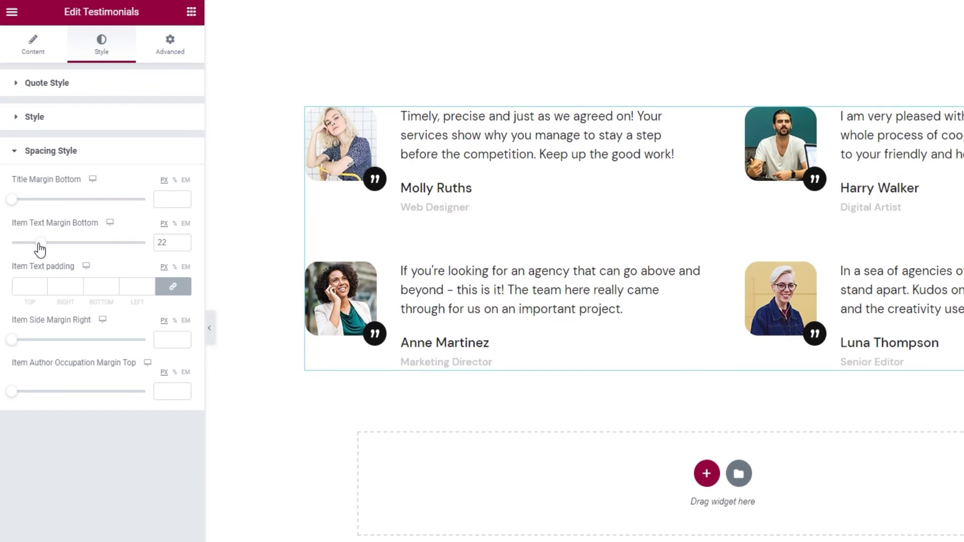
{"action": "double_click", "coordinate": [166, 243]}
{"action": "type", "text": "27"}
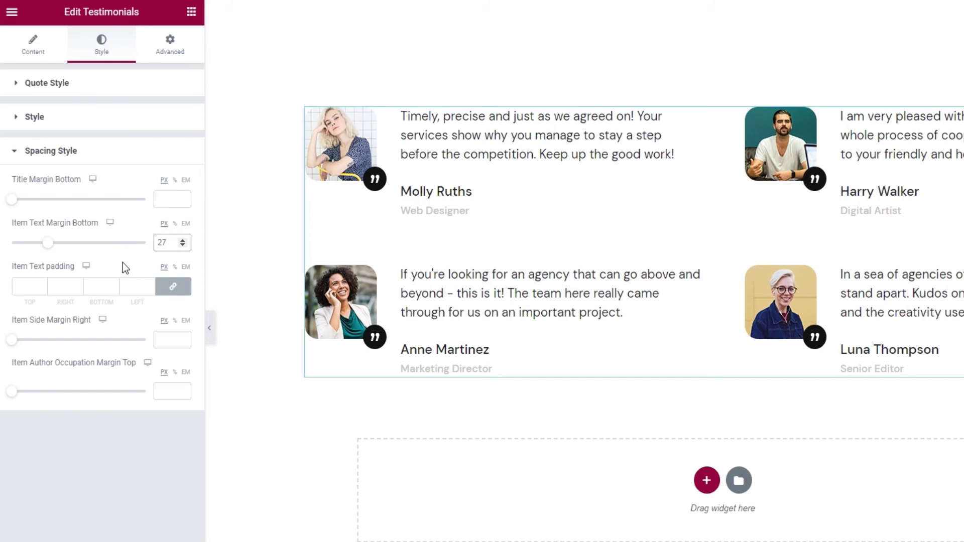
- Clear the Item Text padding values so they are empty
{"action": "left_click", "coordinate": [43, 286]}
{"action": "scroll", "coordinate": [42, 287], "scroll_direction": "up", "scroll_amount": 6}
{"action": "left_click_drag", "start_coordinate": [36, 288], "coordinate": [15, 287]}
{"action": "key", "text": "BackSpace"}
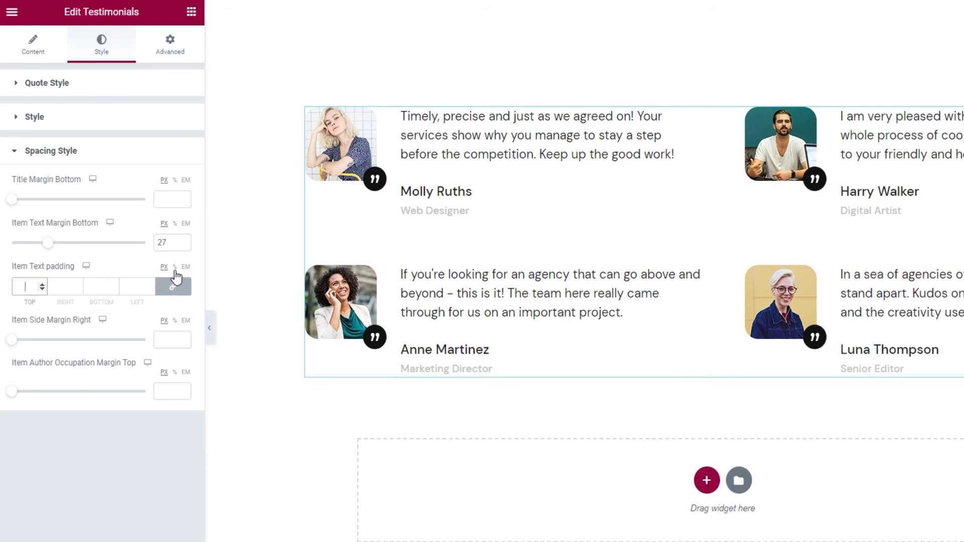
- Unlink the Item Text padding sides and raise only the right padding to 8 px
{"action": "left_click", "coordinate": [174, 284]}
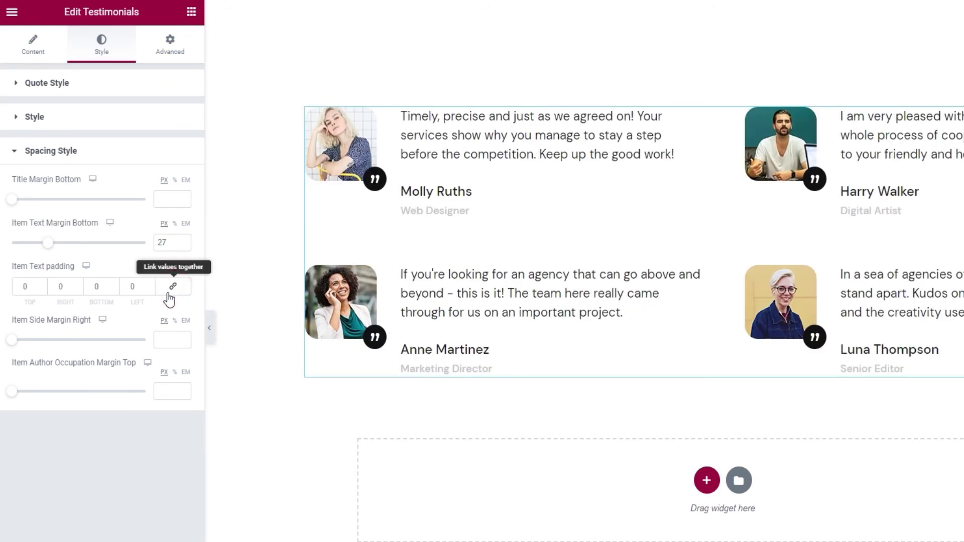
{"action": "left_click", "coordinate": [76, 285]}
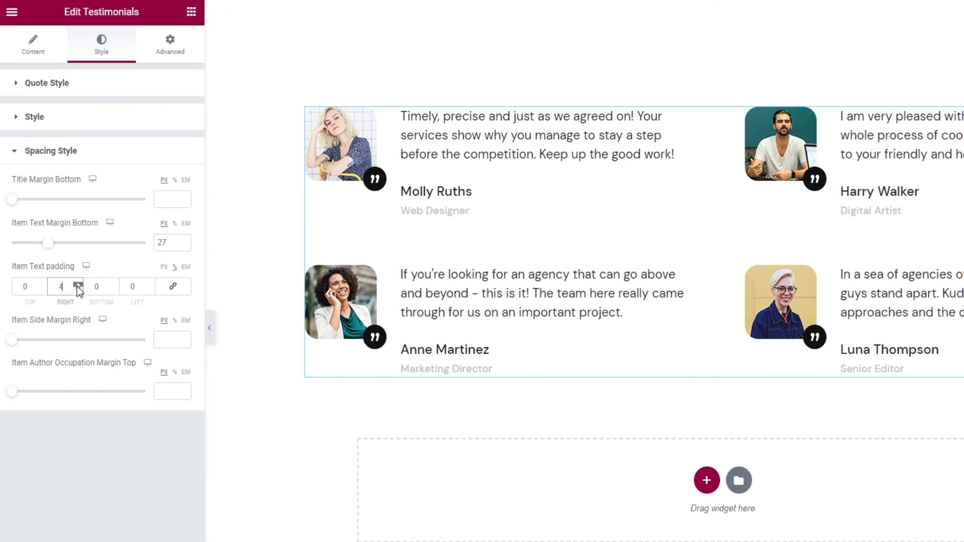
{"action": "left_click", "coordinate": [77, 284]}
{"action": "left_click", "coordinate": [77, 285]}
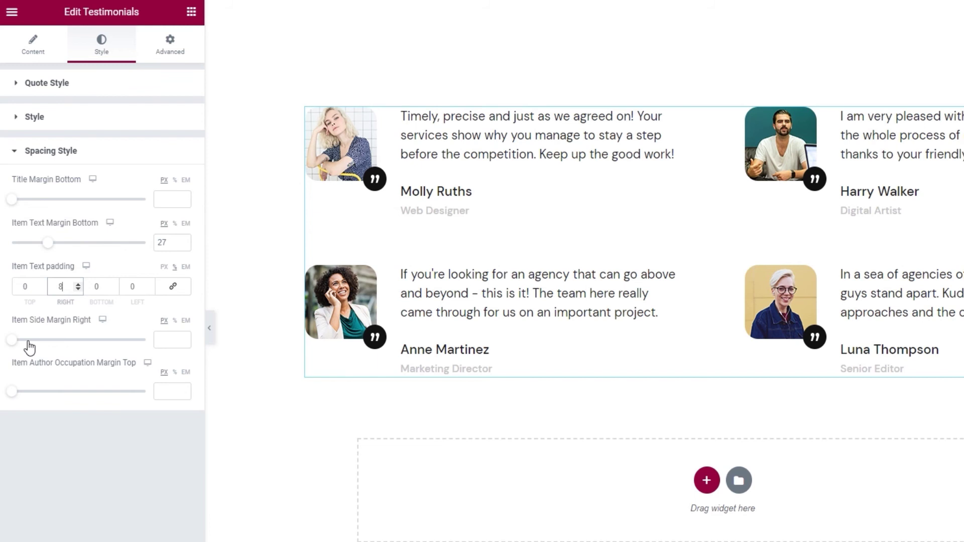
- Set the Item Side Margin Right between testimonial items to 37 px
{"action": "left_click_drag", "start_coordinate": [13, 340], "coordinate": [44, 346]}
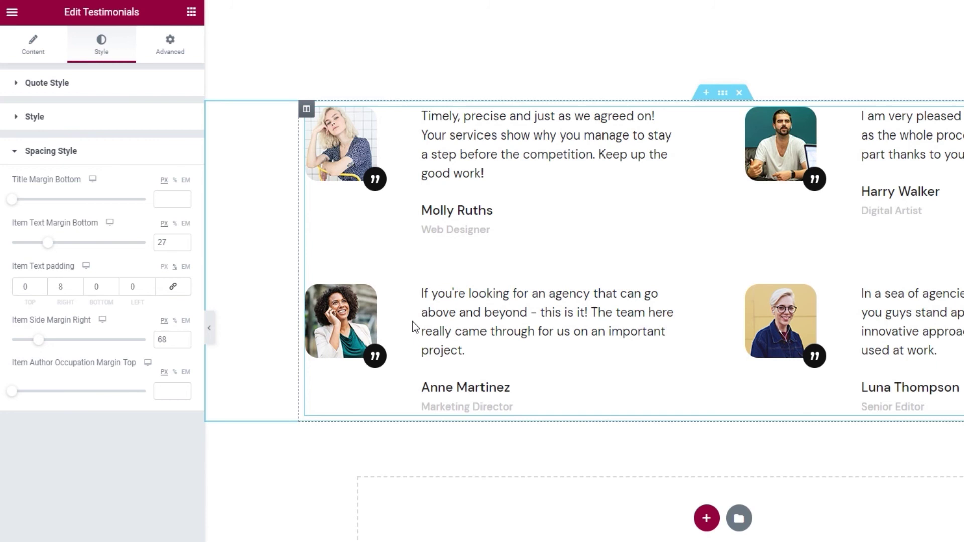
{"action": "double_click", "coordinate": [161, 340]}
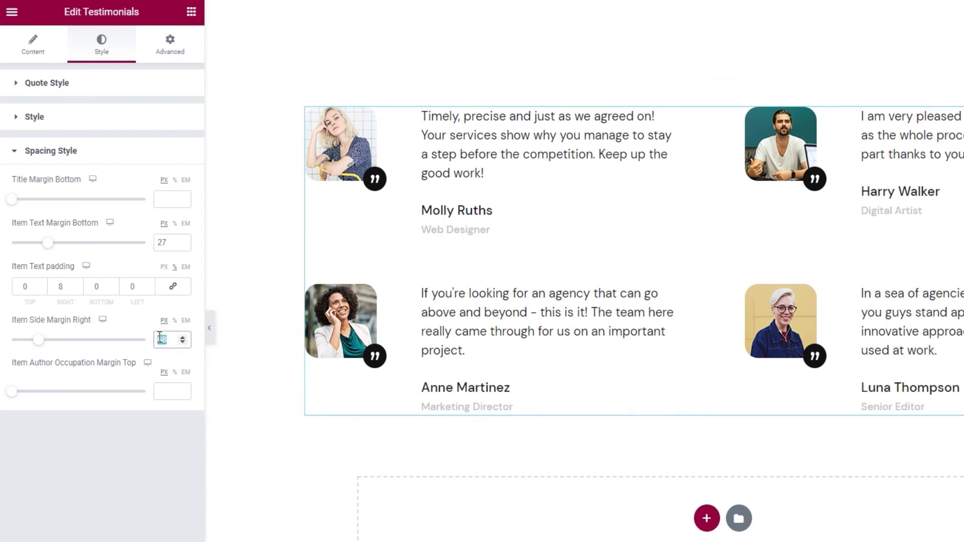
{"action": "type", "text": "27"}
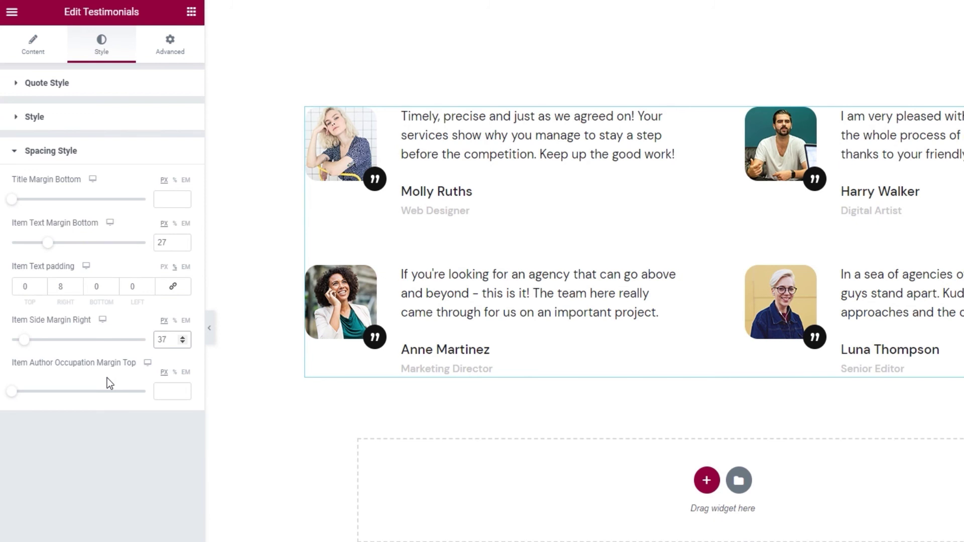
- Set the Item Author Occupation Margin Top to 4 px
{"action": "left_click_drag", "start_coordinate": [11, 391], "coordinate": [35, 398]}
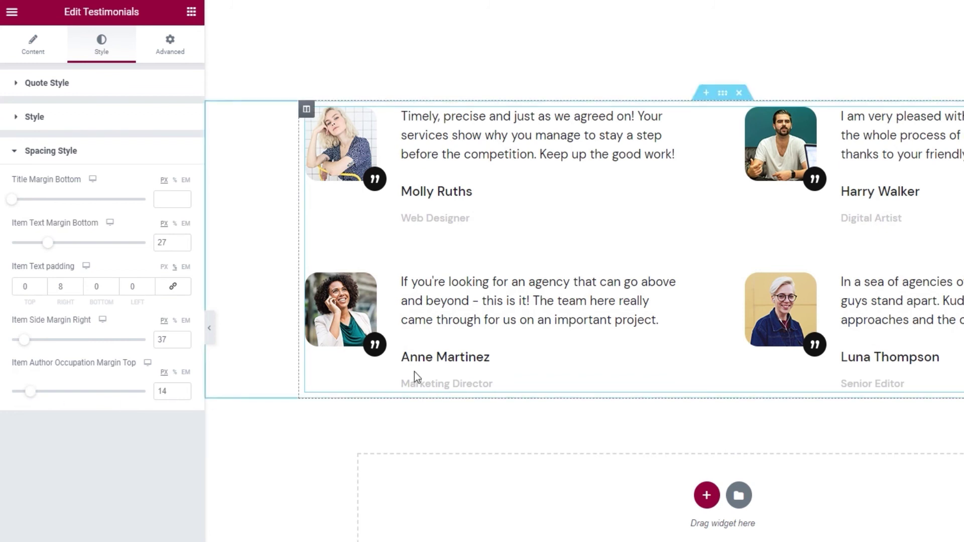
{"action": "left_click", "coordinate": [161, 391]}
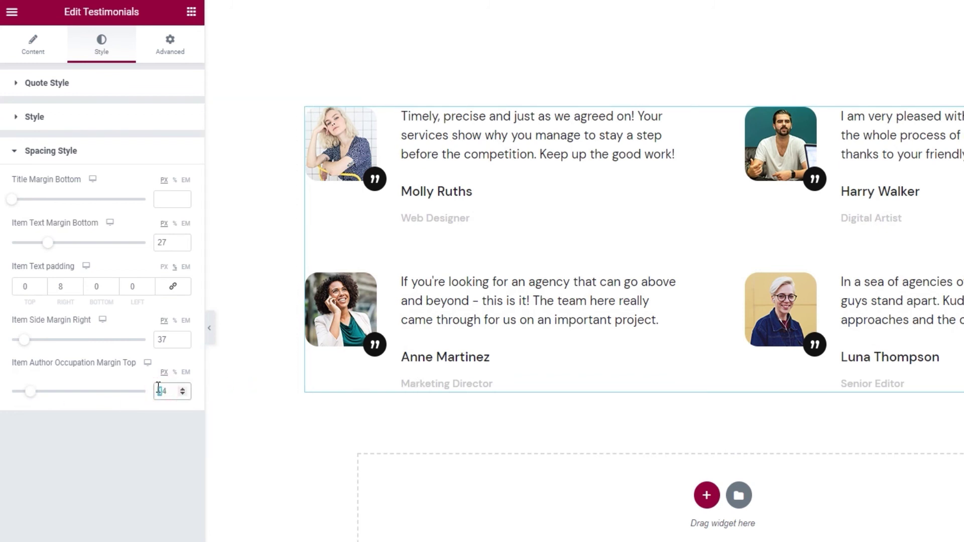
{"action": "key", "text": "BackSpace"}
{"action": "left_click", "coordinate": [142, 446]}
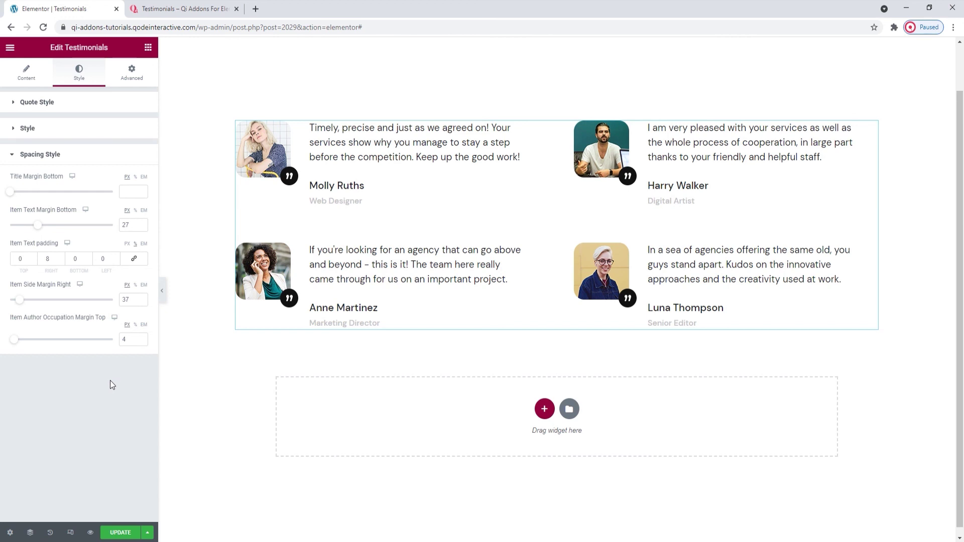
- Save the page, then set Show Shortcode Snippet to Yes and back to No
{"action": "left_click", "coordinate": [118, 533]}
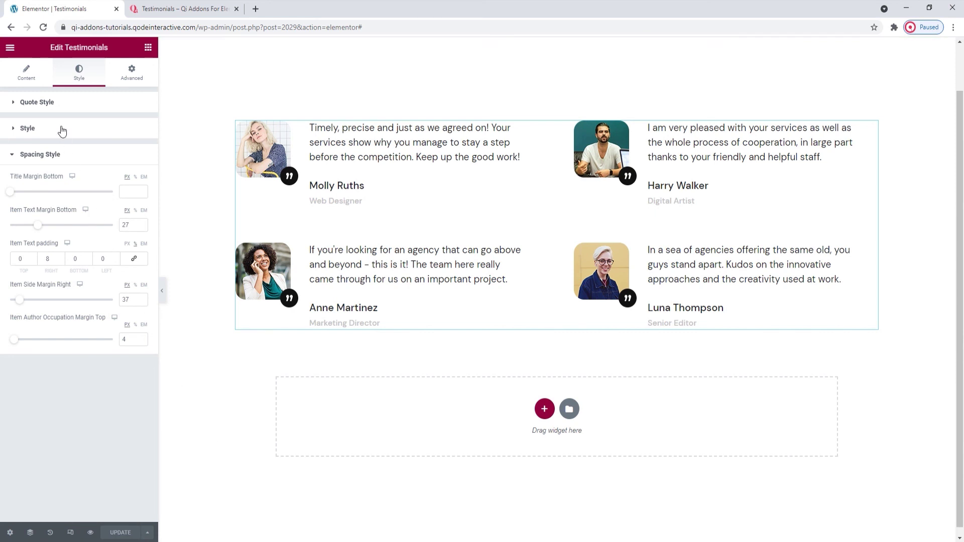
{"action": "left_click", "coordinate": [27, 80]}
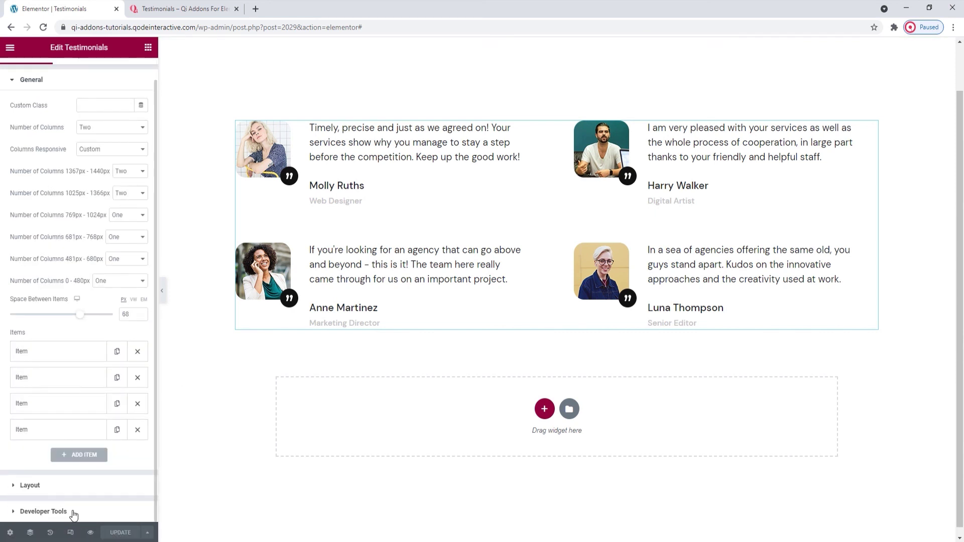
{"action": "left_click", "coordinate": [72, 512]}
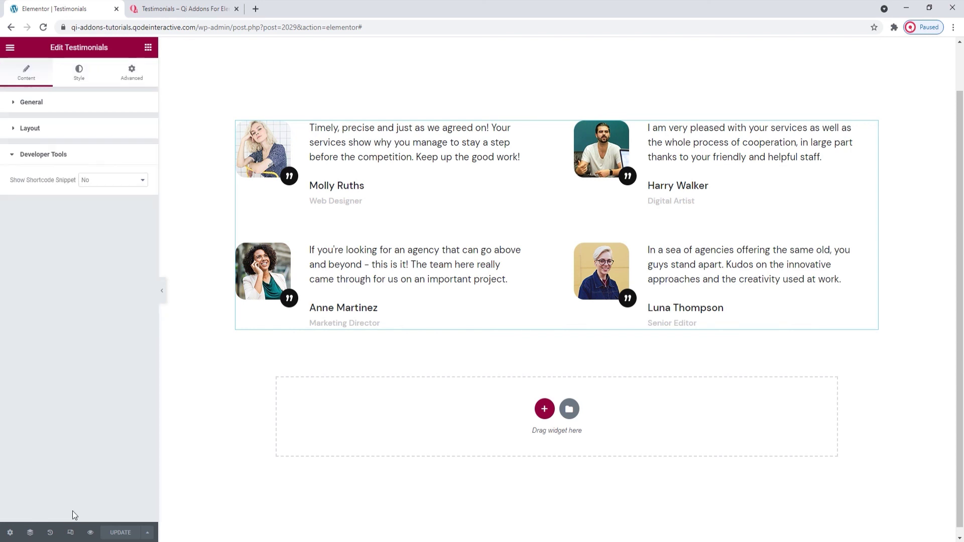
{"action": "left_click", "coordinate": [120, 180]}
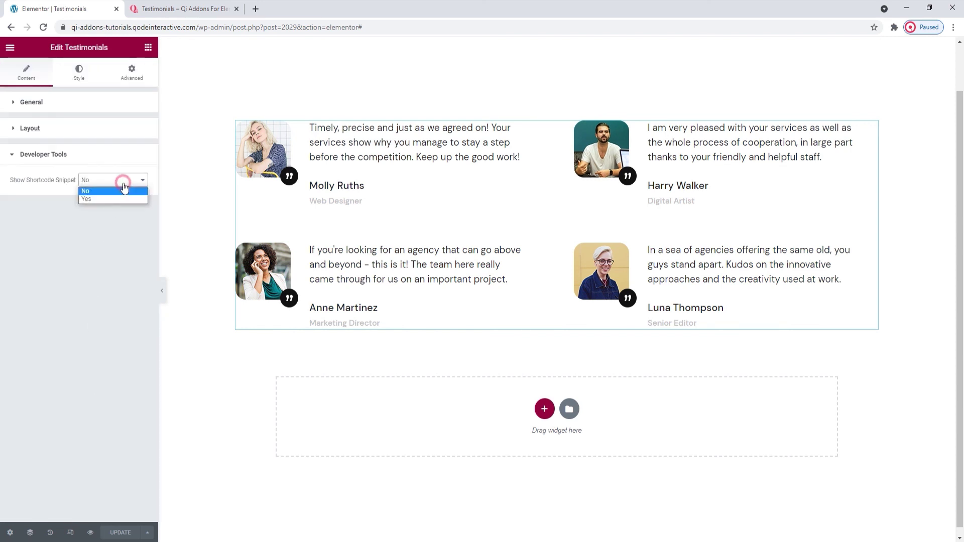
{"action": "left_click", "coordinate": [121, 199]}
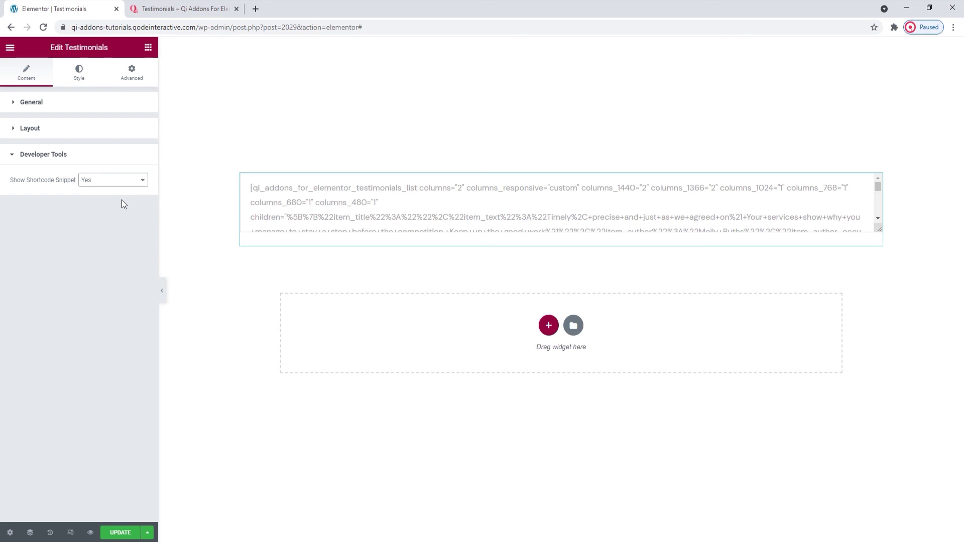
{"action": "left_click", "coordinate": [122, 181]}
{"action": "left_click", "coordinate": [119, 193]}
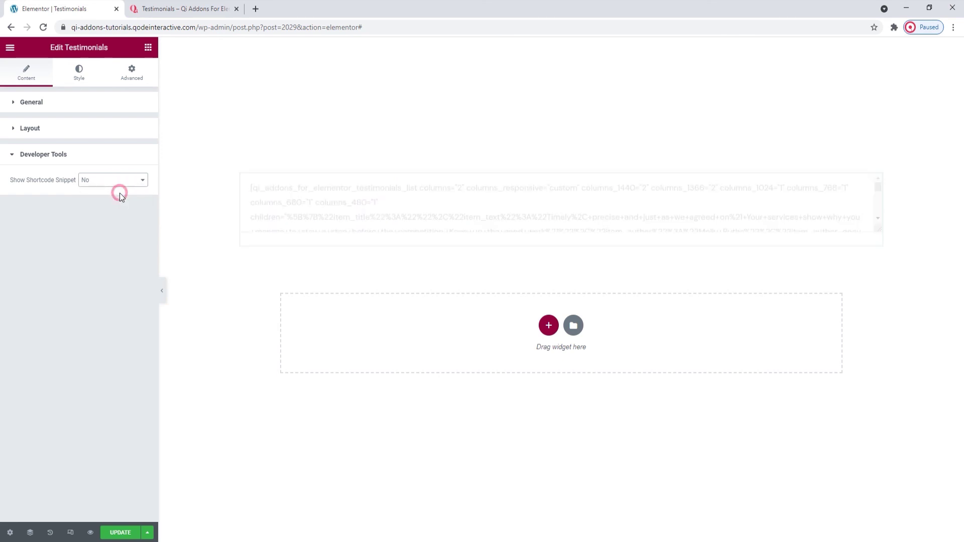
{"action": "scroll", "coordinate": [215, 427], "scroll_direction": "down", "scroll_amount": 1}
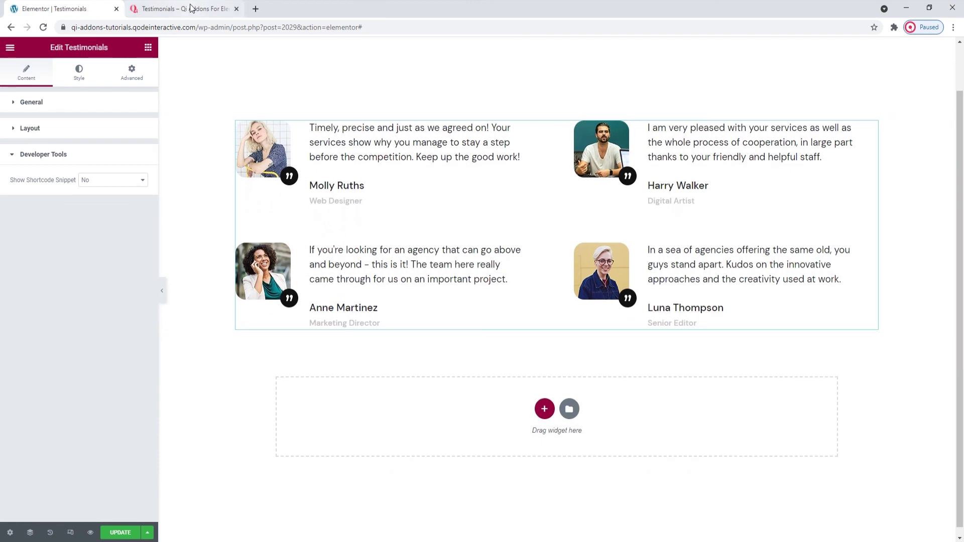
- Scroll the Qi Addons Testimonials demo page down to the 'What they say' example
{"action": "left_click", "coordinate": [192, 8]}
{"action": "left_click_drag", "start_coordinate": [961, 272], "coordinate": [962, 121]}
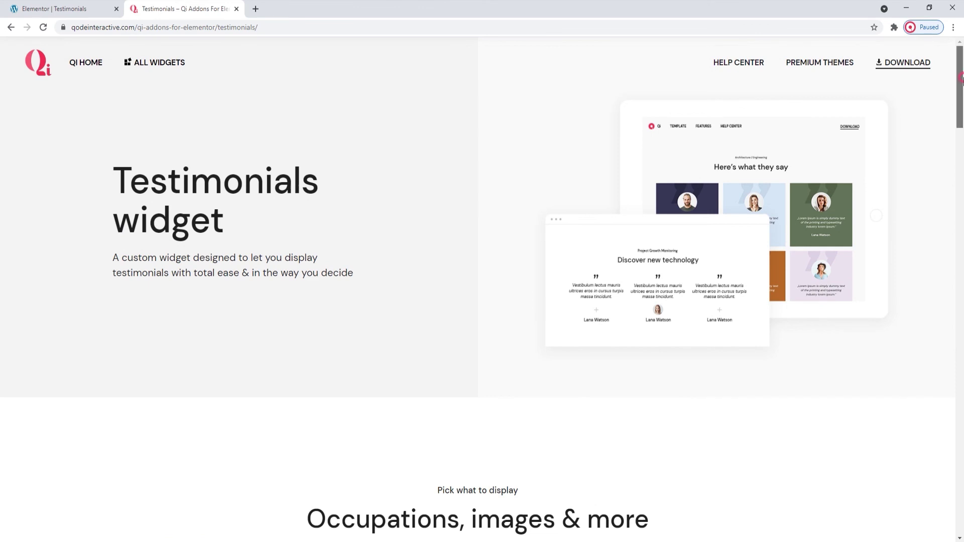
{"action": "left_click_drag", "start_coordinate": [963, 80], "coordinate": [963, 336]}
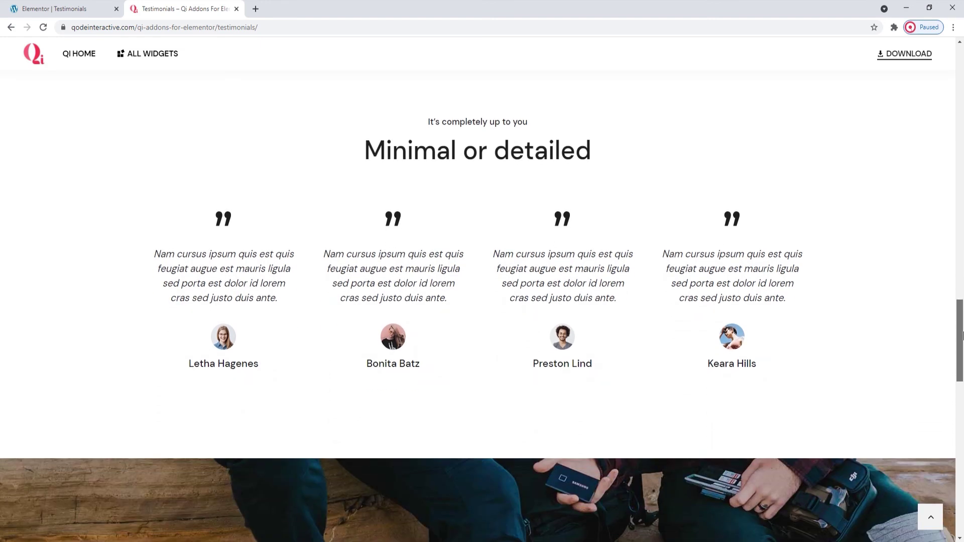
{"action": "left_click_drag", "start_coordinate": [963, 336], "coordinate": [963, 441]}
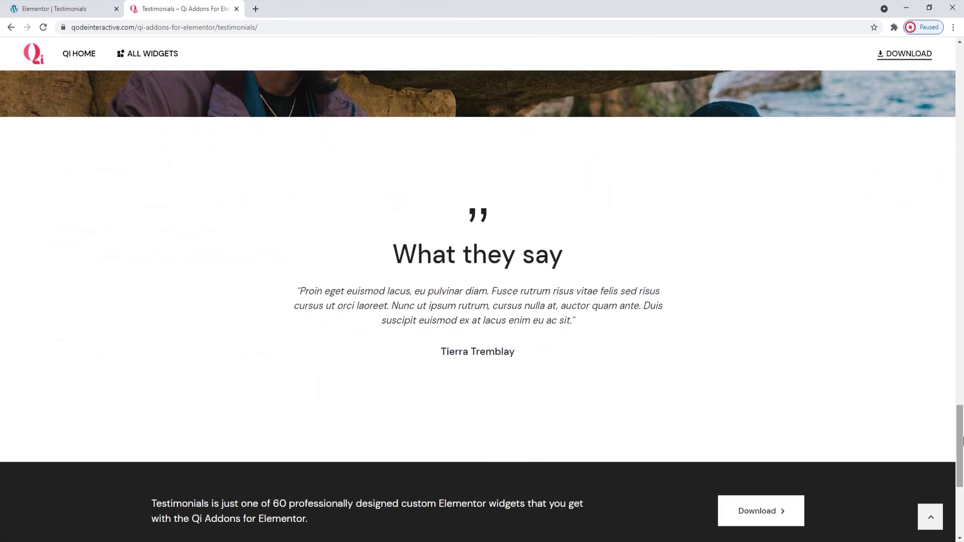